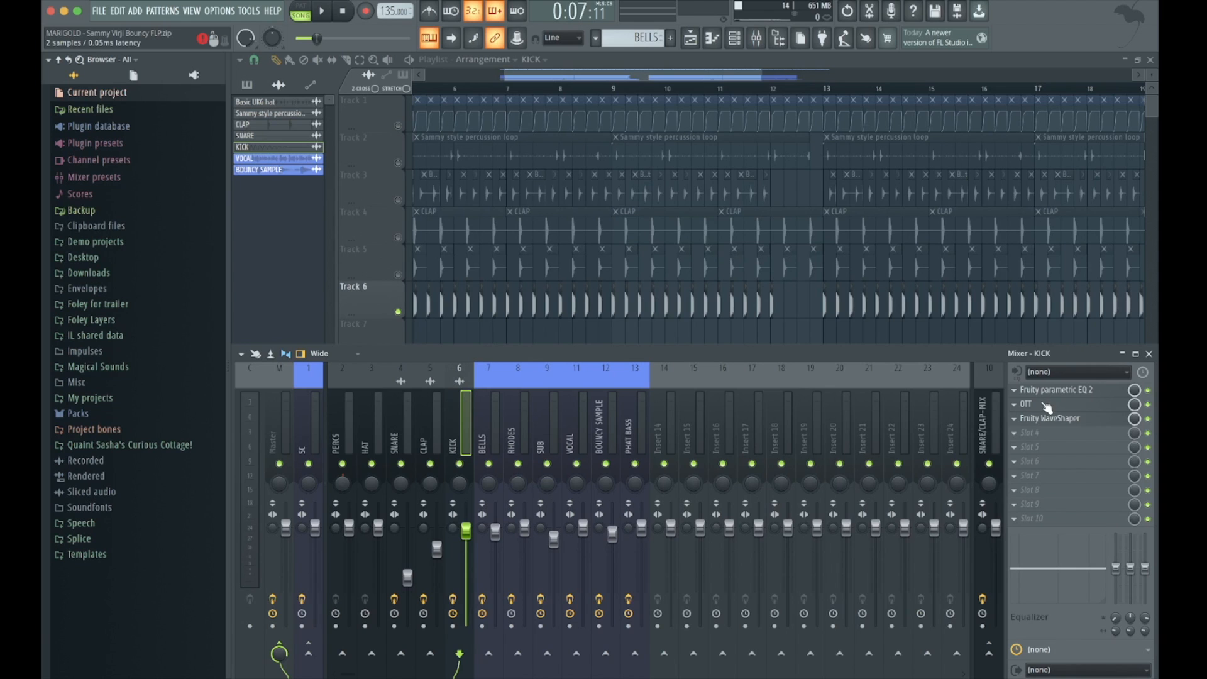
Open the Fruity WaveShaper effect on the KICK mixer channel.
{"action": "left_click", "coordinate": [1060, 422]}
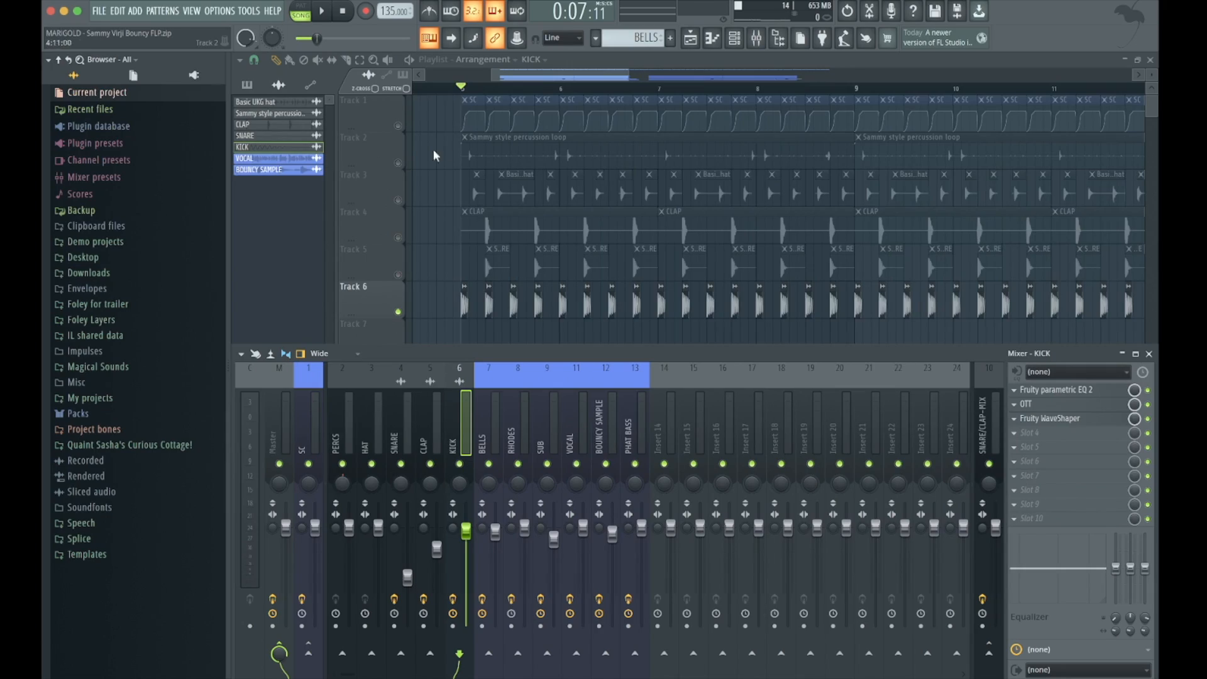
Solo the percussion loop track (Track 2) in the playlist.
{"action": "scroll", "coordinate": [440, 154], "scroll_direction": "up", "scroll_amount": 2}
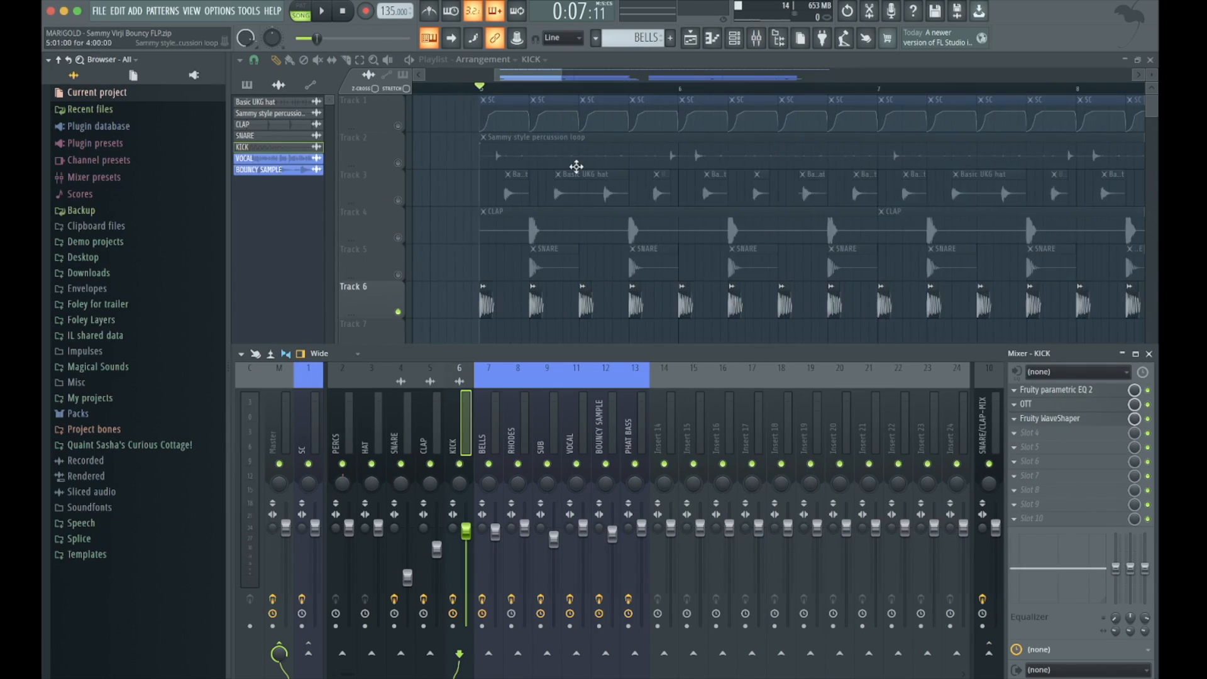
{"action": "scroll", "coordinate": [576, 167], "scroll_direction": "up", "scroll_amount": 2}
{"action": "right_click", "coordinate": [399, 165]}
{"action": "scroll", "coordinate": [401, 167], "scroll_direction": "down", "scroll_amount": 5}
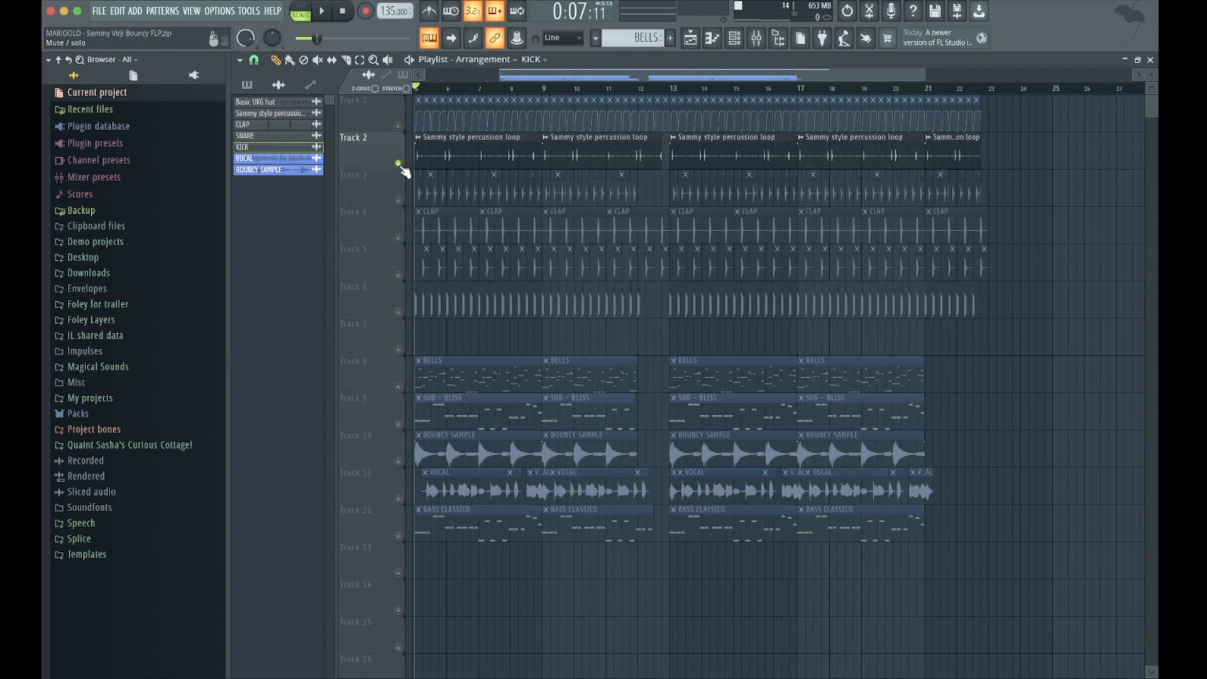
{"action": "scroll", "coordinate": [433, 156], "scroll_direction": "up", "scroll_amount": 5}
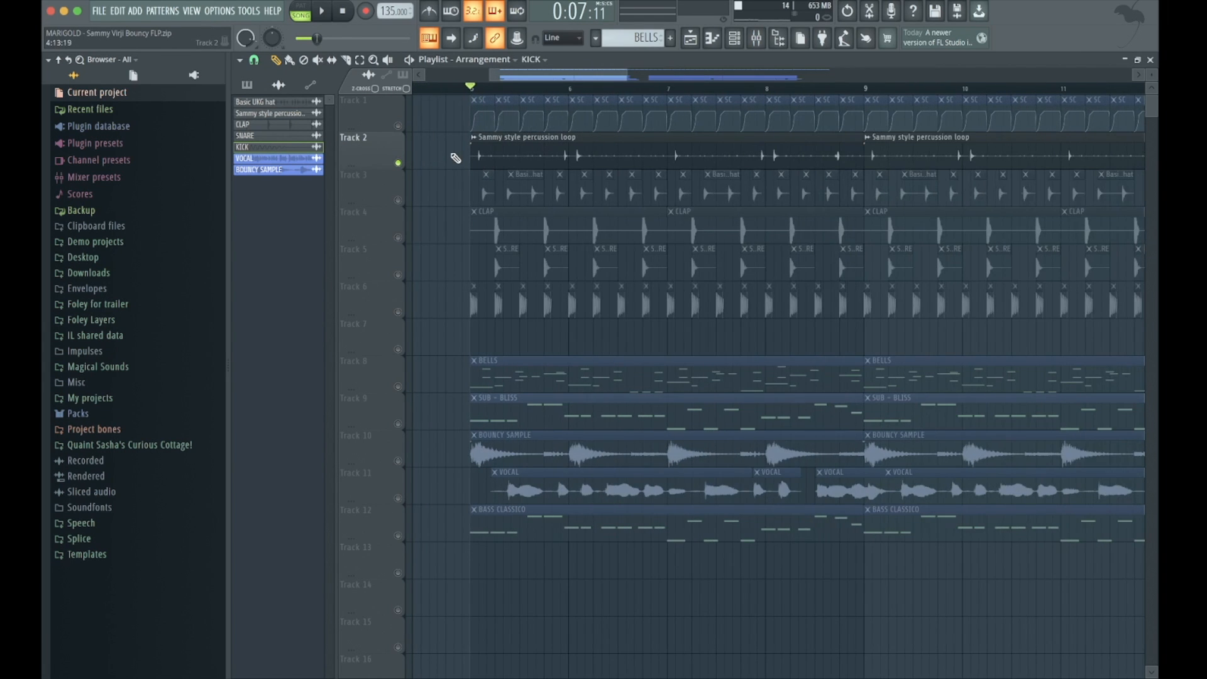
Play the Sammy style percussion loop and place the playback position on the percussion hit just after bar 6.
{"action": "double_click", "coordinate": [528, 167]}
{"action": "left_click_drag", "start_coordinate": [469, 141], "coordinate": [662, 218]}
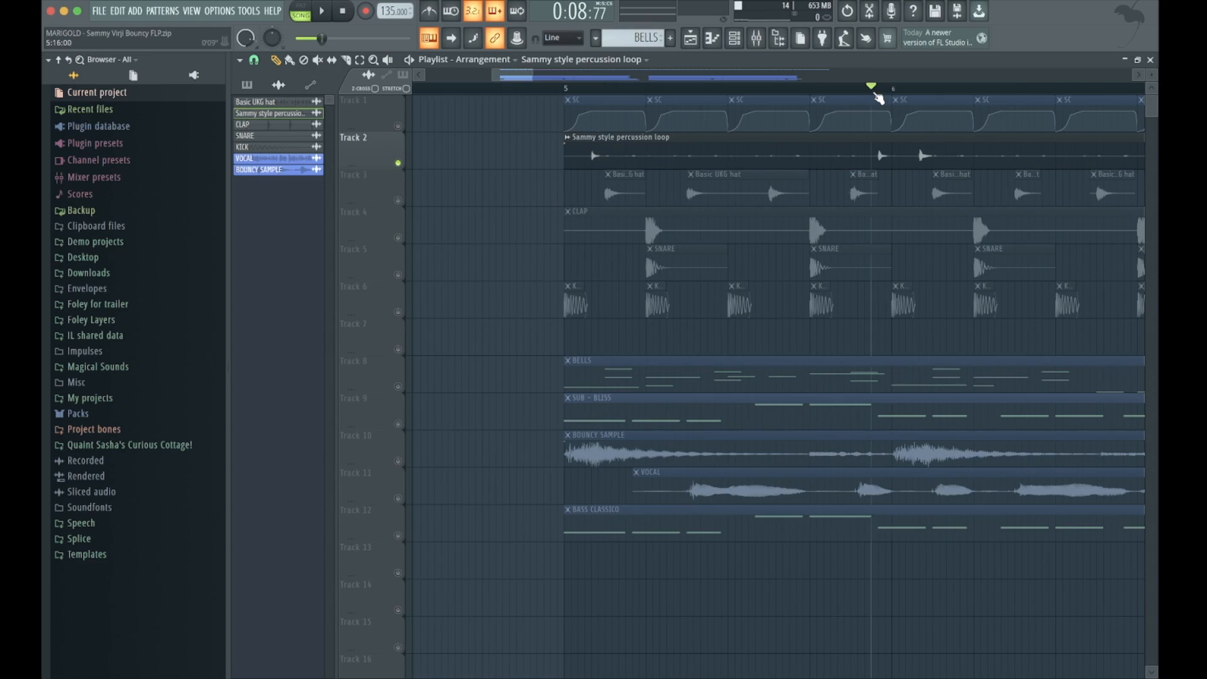
{"action": "key", "text": "space"}
{"action": "scroll", "coordinate": [927, 119], "scroll_direction": "up", "scroll_amount": 4}
{"action": "left_click", "coordinate": [912, 91]}
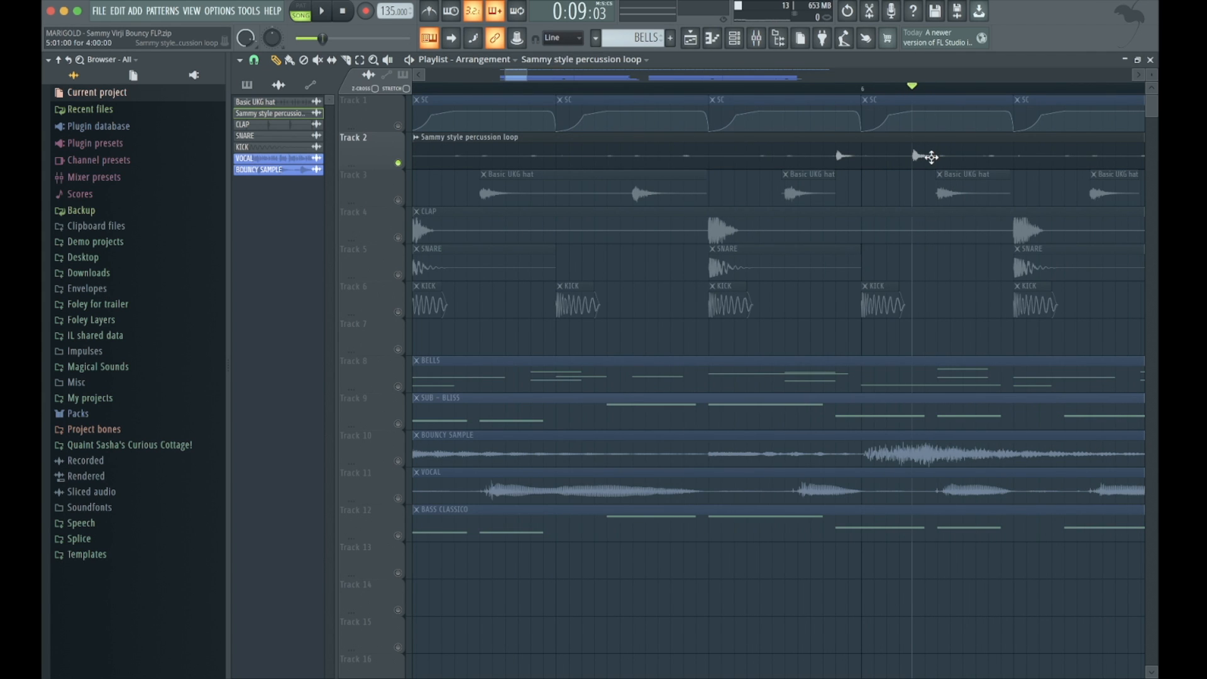
Play the percussion loop again and examine the timing of its first hit against the first hat in bar 5.
{"action": "scroll", "coordinate": [927, 155], "scroll_direction": "down", "scroll_amount": 6}
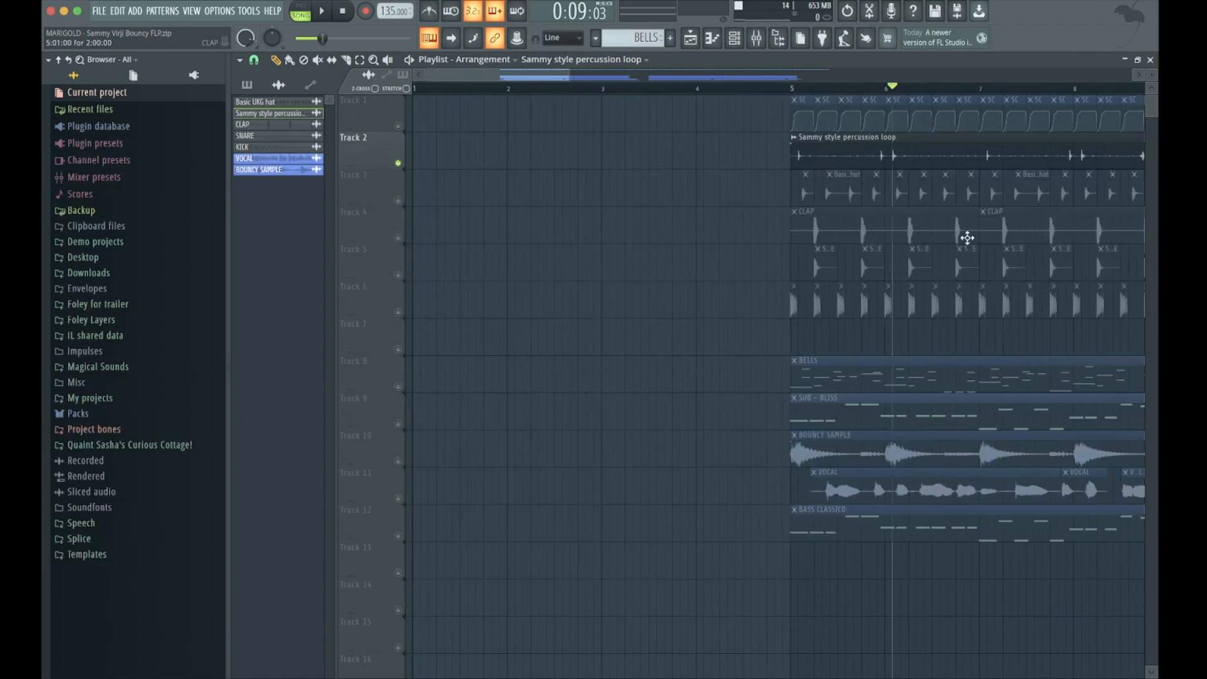
{"action": "scroll", "coordinate": [948, 231], "scroll_direction": "up", "scroll_amount": 4}
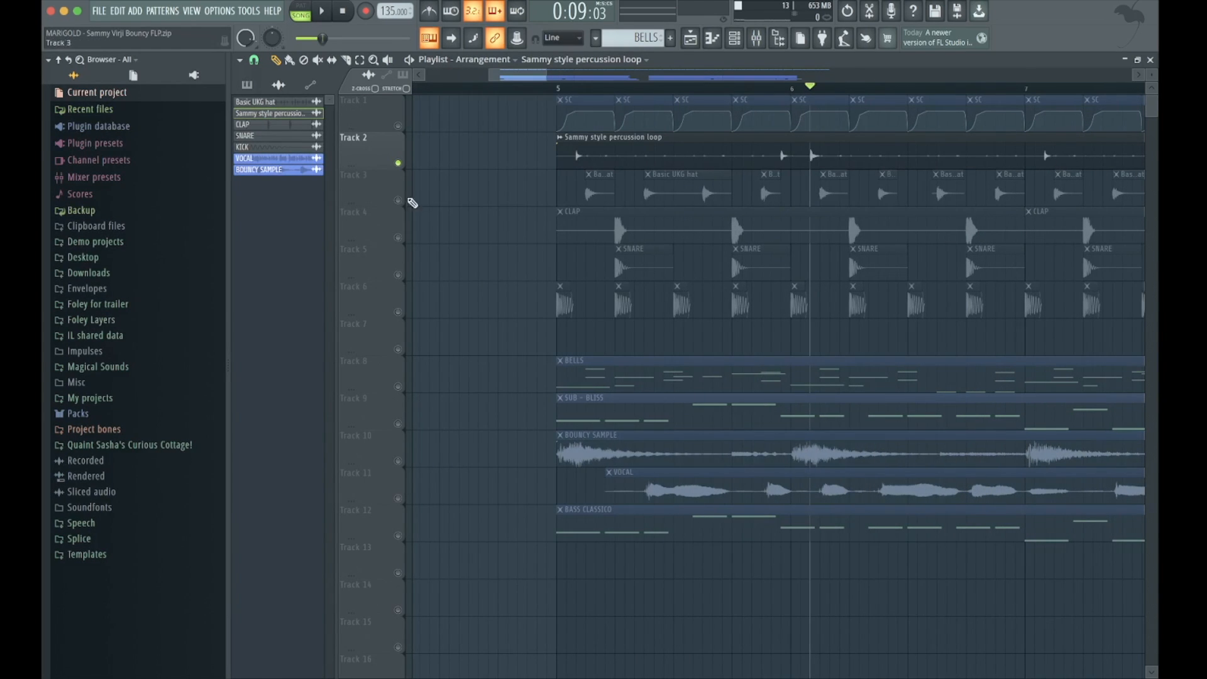
{"action": "scroll", "coordinate": [787, 262], "scroll_direction": "up", "scroll_amount": 6}
{"action": "key", "text": "space"}
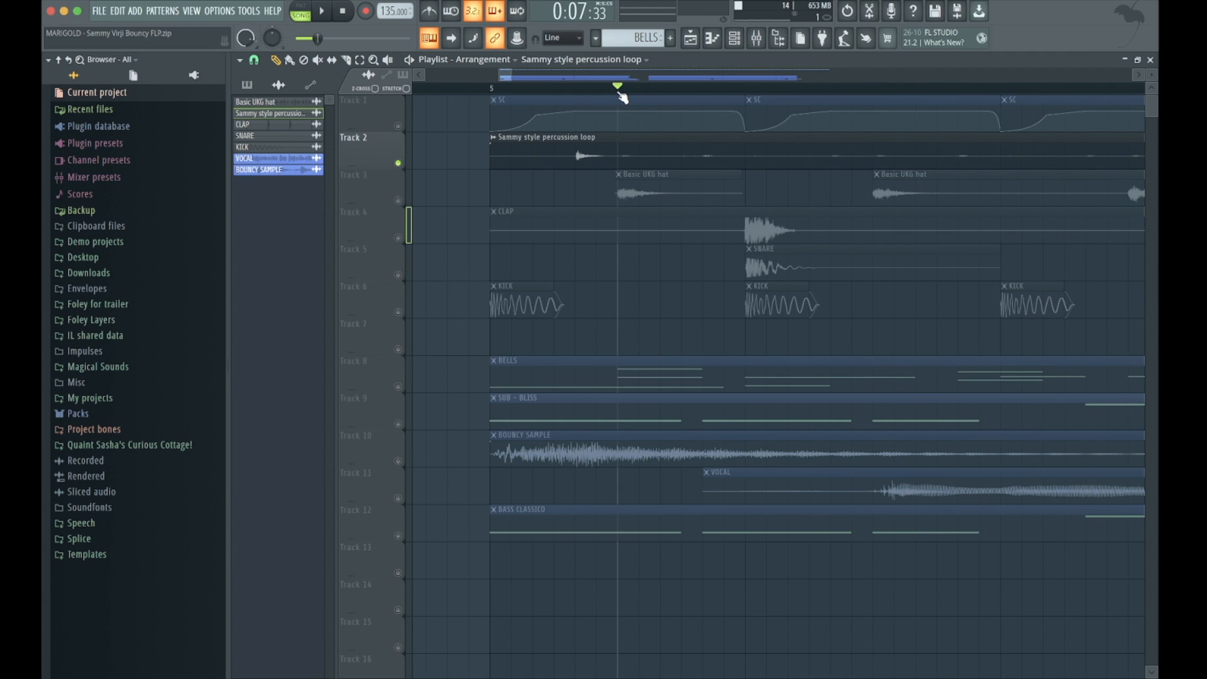
{"action": "scroll", "coordinate": [633, 182], "scroll_direction": "down", "scroll_amount": 6}
{"action": "scroll", "coordinate": [683, 180], "scroll_direction": "up", "scroll_amount": 2}
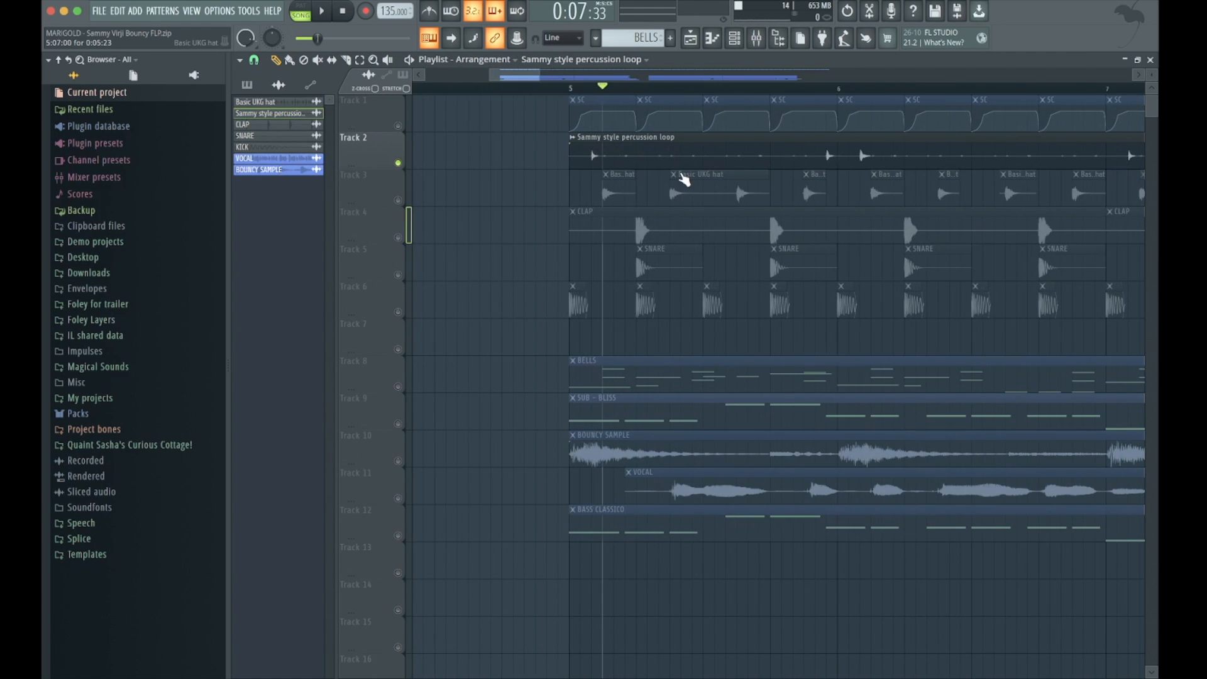
{"action": "scroll", "coordinate": [579, 161], "scroll_direction": "up", "scroll_amount": 4}
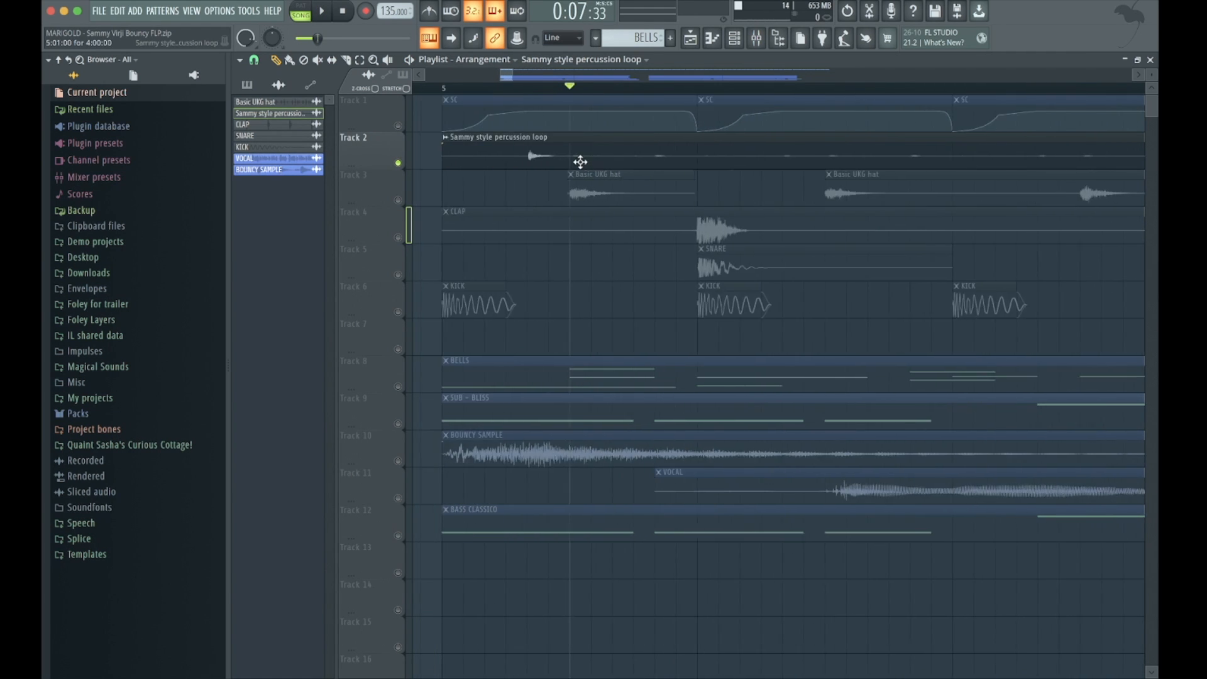
Mark the time between the first percussion hit and the first hat, and set the playlist snap to 1/2 step.
{"action": "left_click_drag", "start_coordinate": [571, 88], "coordinate": [635, 95]}
{"action": "left_click", "coordinate": [254, 60]}
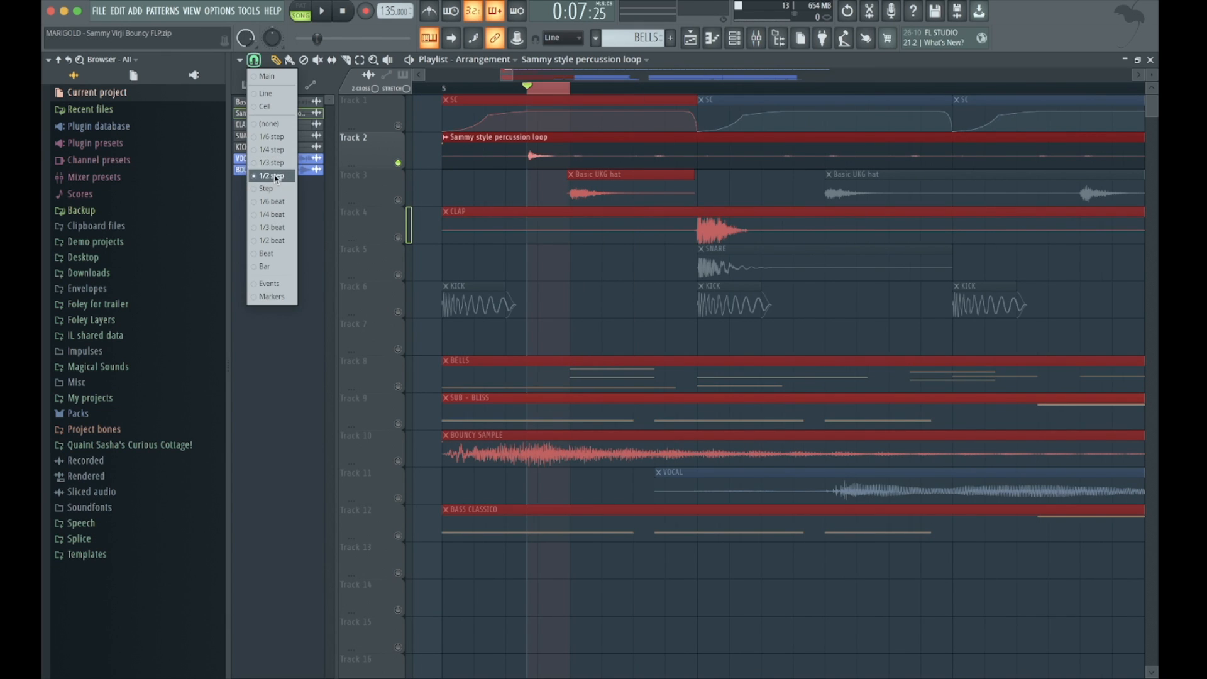
{"action": "left_click", "coordinate": [275, 175]}
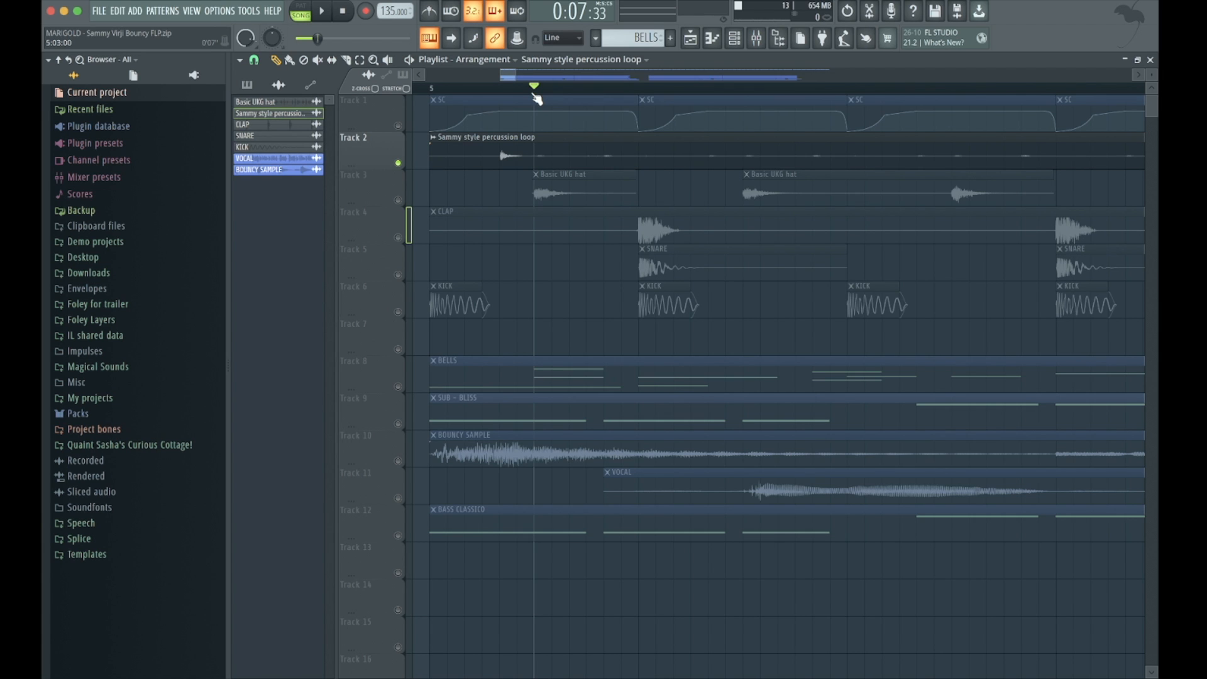
Play the soloed percussion loop from the first hat position in bar 5.
{"action": "scroll", "coordinate": [537, 98], "scroll_direction": "down", "scroll_amount": 2}
{"action": "scroll", "coordinate": [530, 128], "scroll_direction": "up", "scroll_amount": 1}
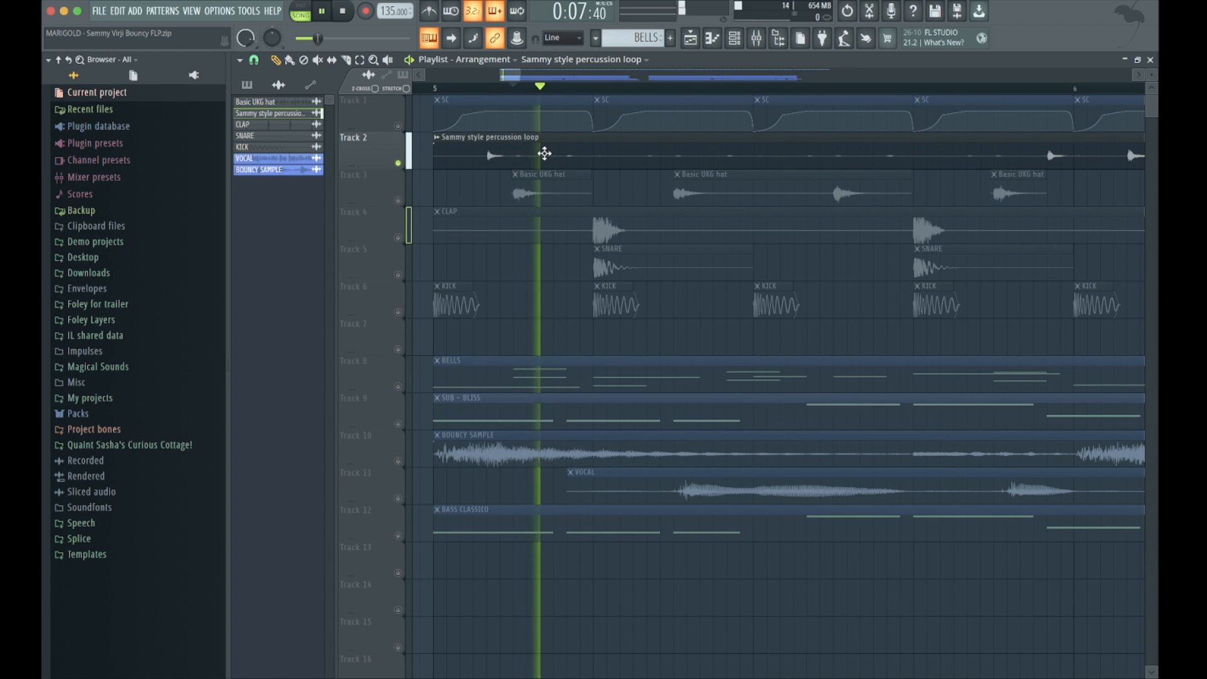
{"action": "key", "text": "space"}
{"action": "scroll", "coordinate": [544, 154], "scroll_direction": "down", "scroll_amount": 4}
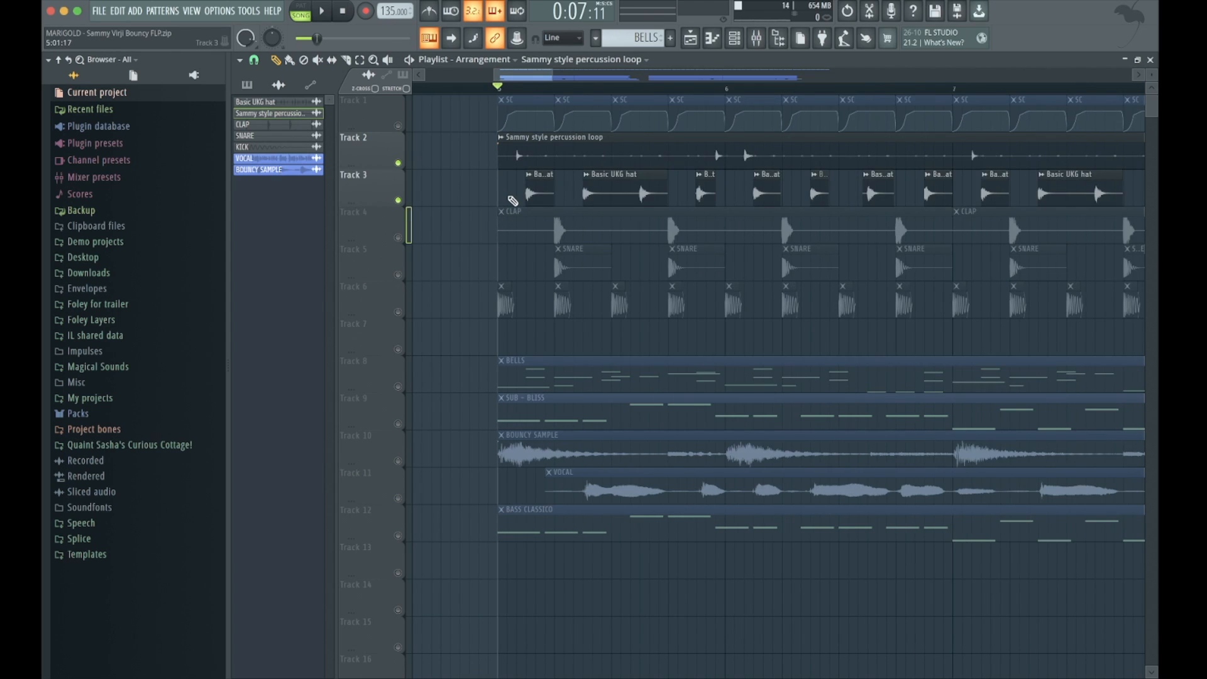
Play the percussion loop and UKG hat tracks together to hear their combined groove.
{"action": "key", "text": "space"}
{"action": "scroll", "coordinate": [513, 200], "scroll_direction": "down", "scroll_amount": 3}
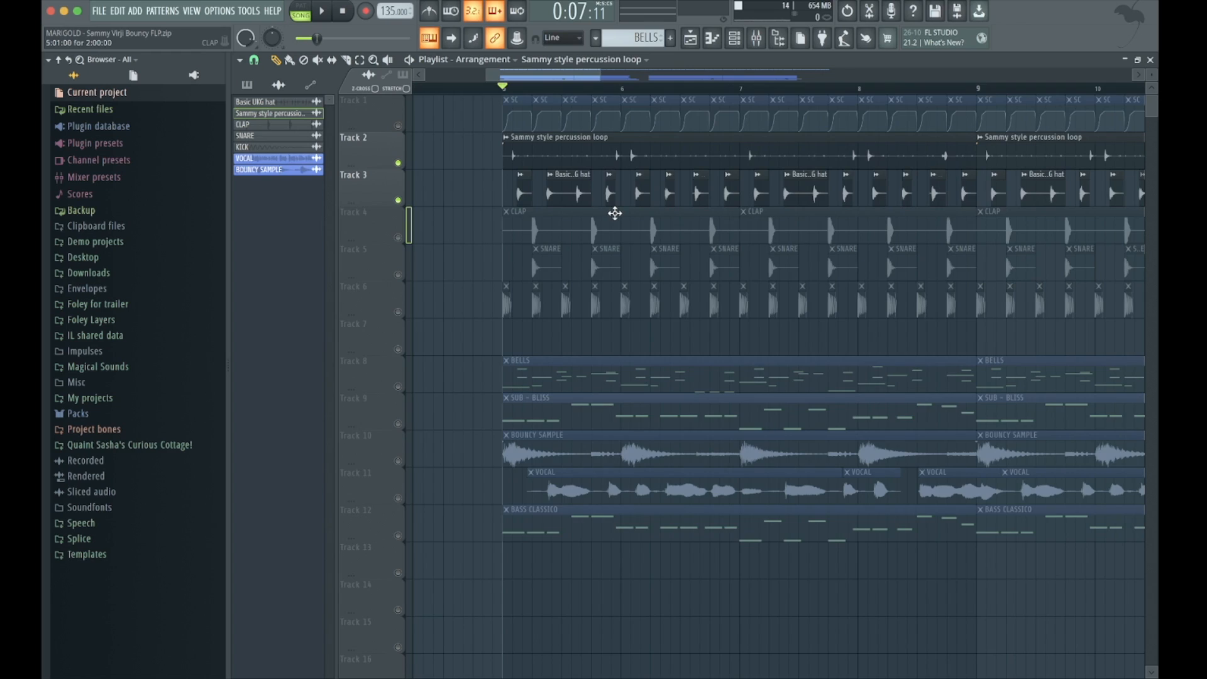
{"action": "key", "text": "space"}
{"action": "scroll", "coordinate": [614, 213], "scroll_direction": "down", "scroll_amount": 3}
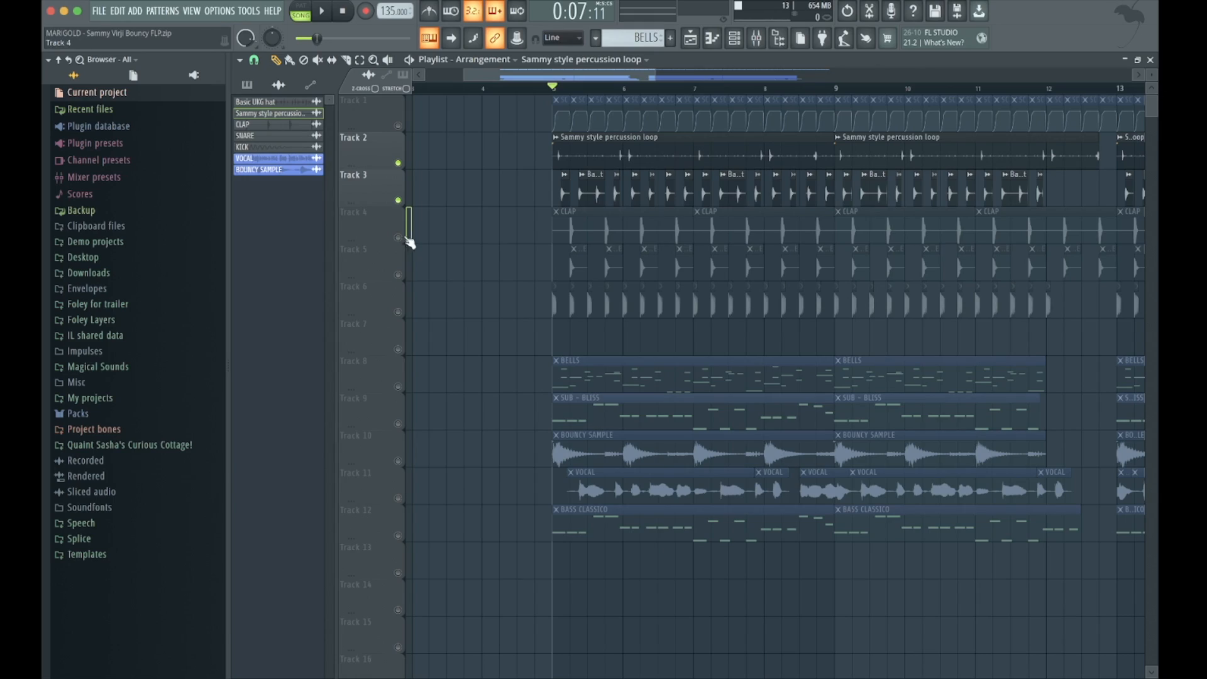
Unmute the clap and snare tracks (Tracks 4 and 5) and play them with the percussion and hats.
{"action": "left_click", "coordinate": [399, 237]}
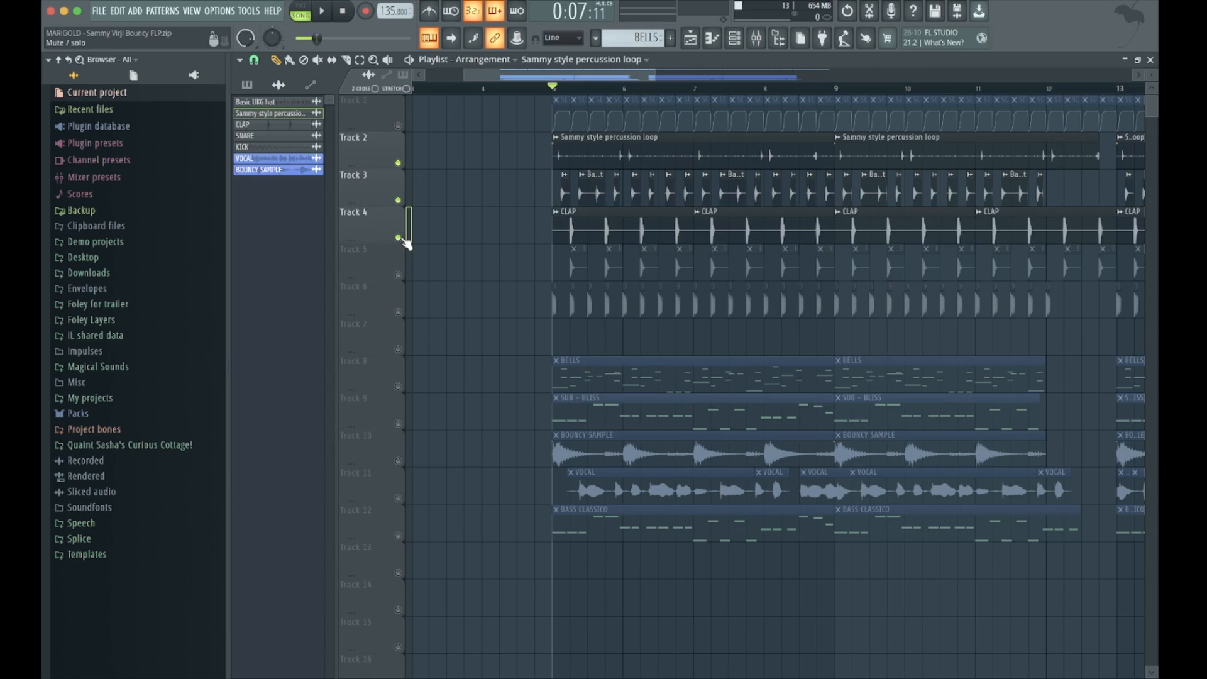
{"action": "left_click", "coordinate": [398, 275]}
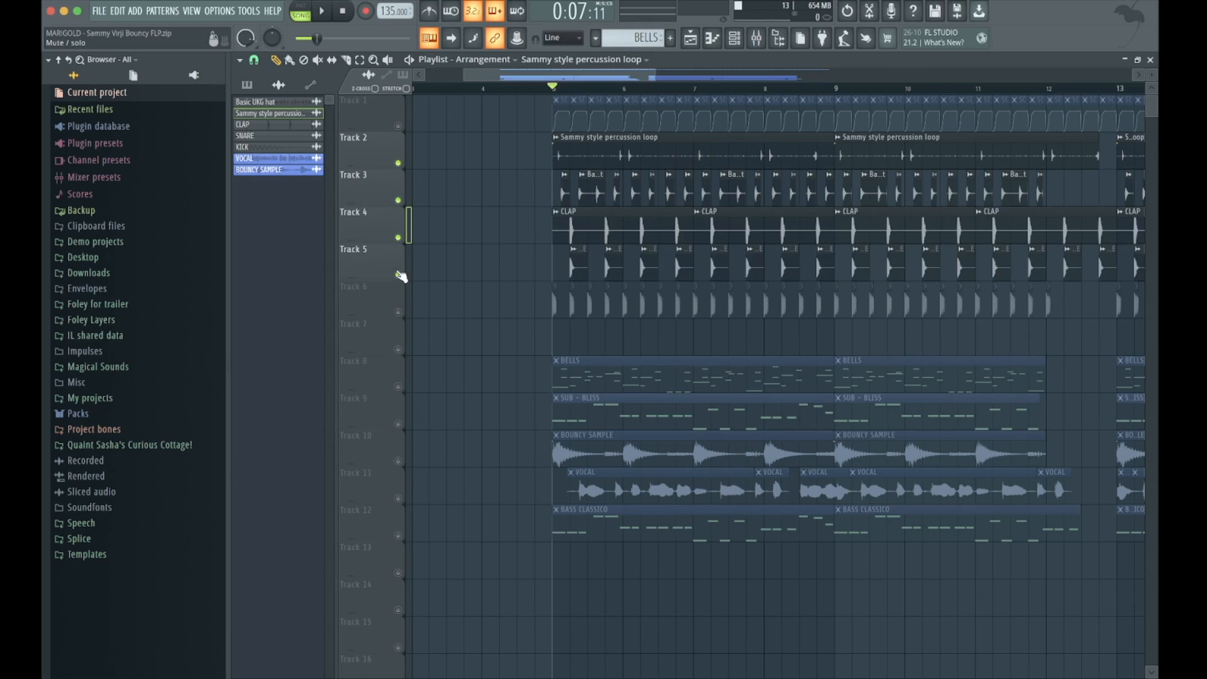
{"action": "key", "text": "space"}
Solo the snare track (Track 5) while the arrangement plays.
{"action": "right_click", "coordinate": [398, 238]}
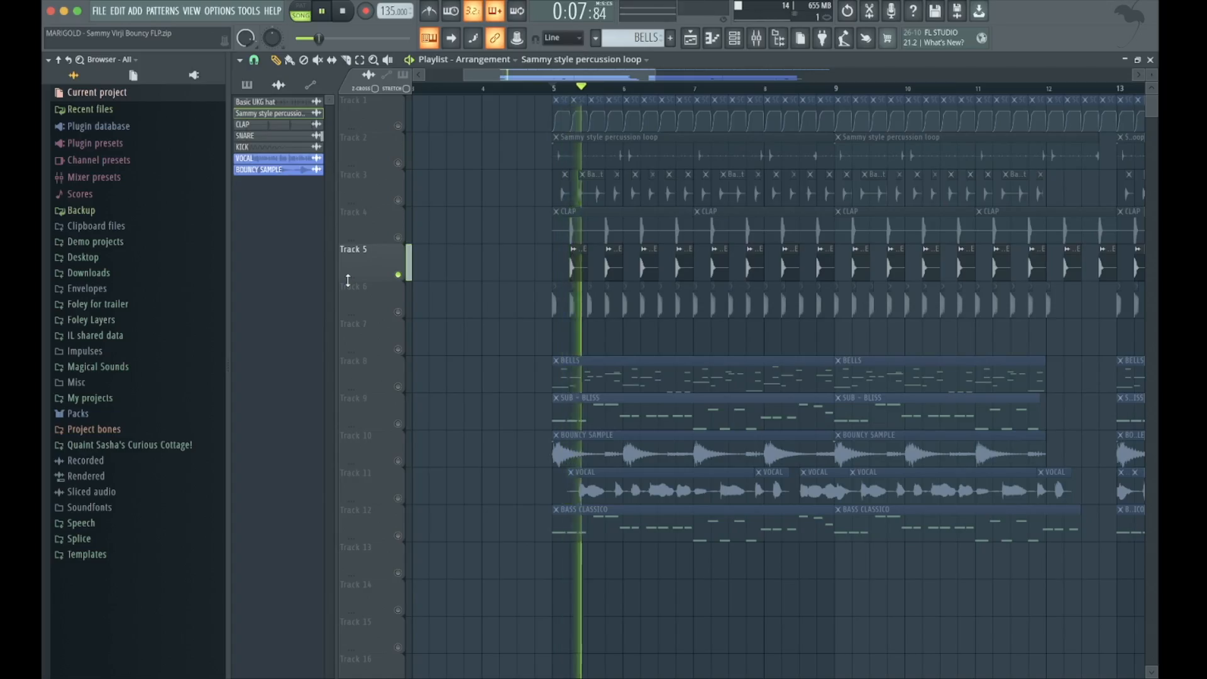
{"action": "scroll", "coordinate": [516, 398], "scroll_direction": "up", "scroll_amount": 2}
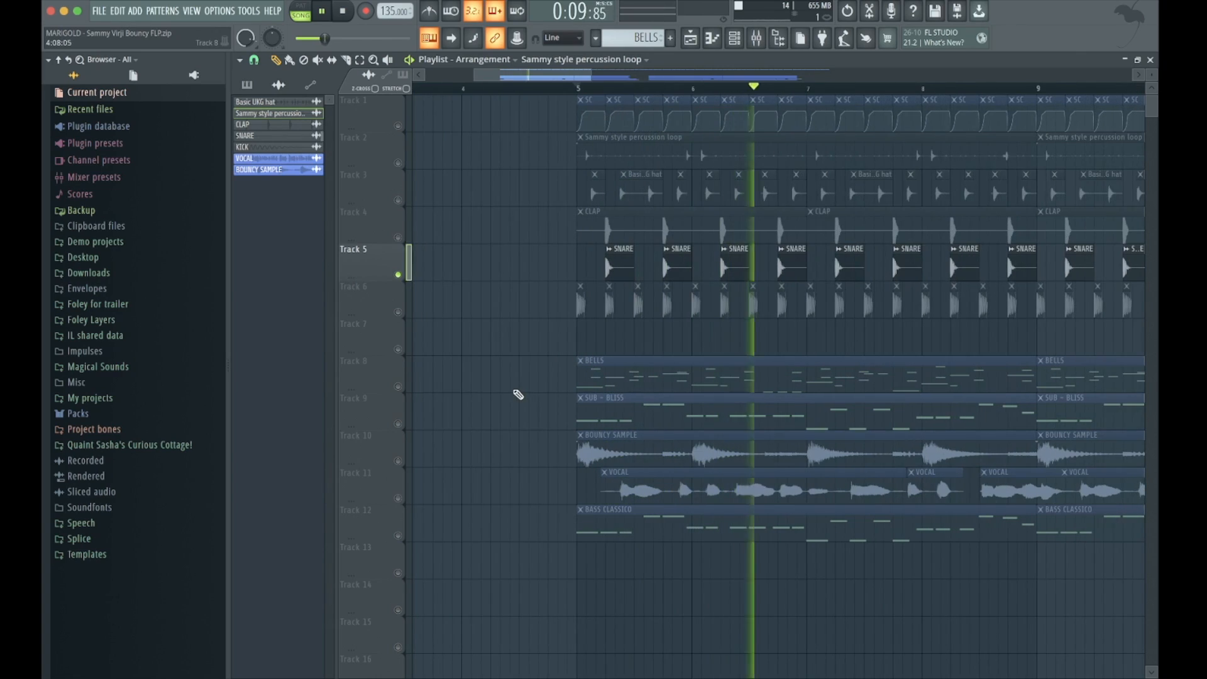
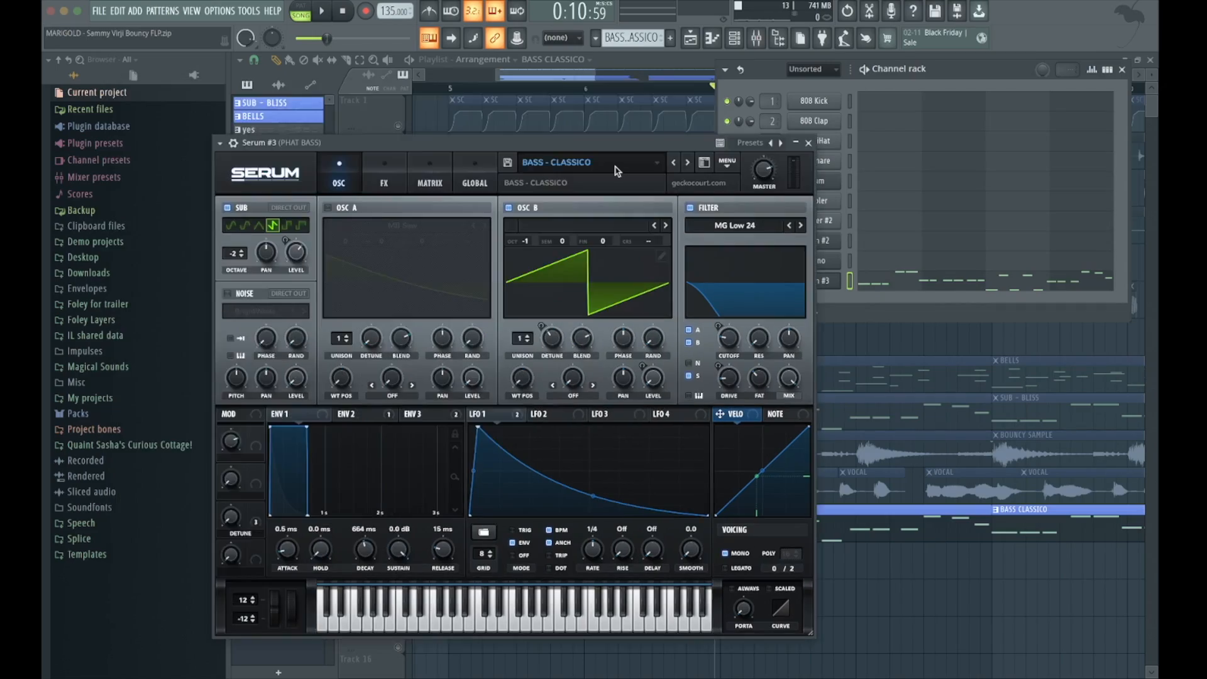
Browse the preset list of the PHAT BASS Serum from its BASS - CLASSICO preset.
{"action": "left_click", "coordinate": [566, 162]}
{"action": "mouse_move", "coordinate": [616, 223]}
{"action": "mouse_move", "coordinate": [812, 221]}
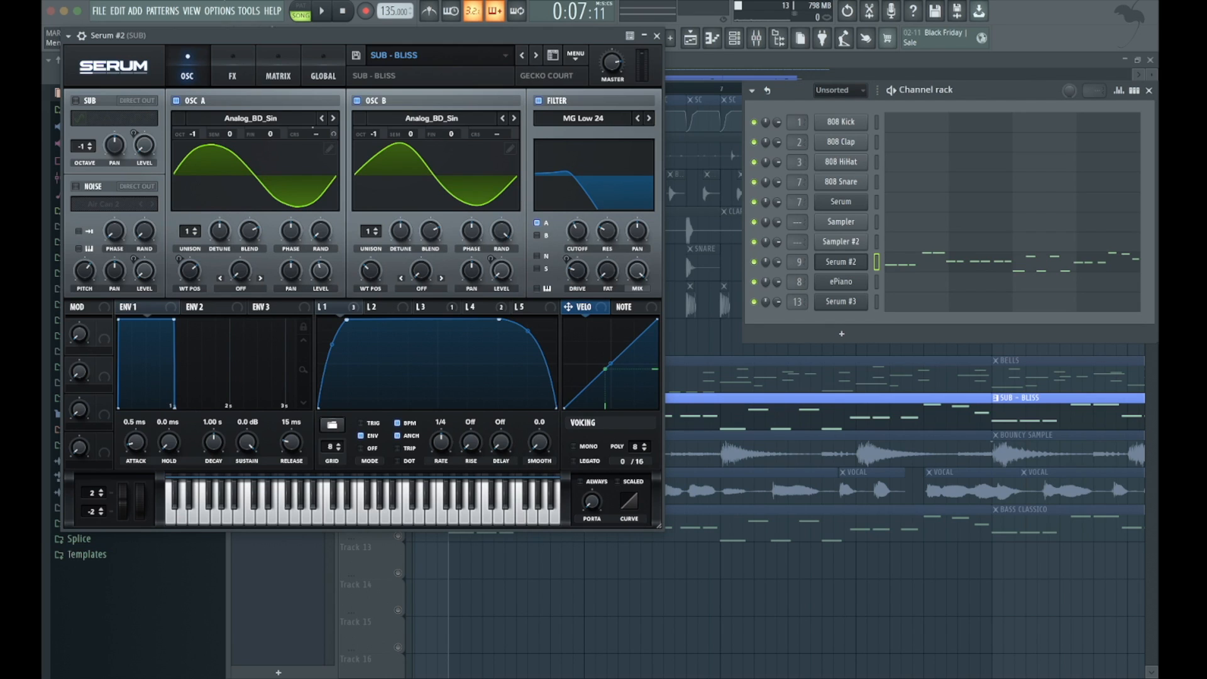
Play the SUB - BLISS bass in the SUB Serum and toggle oscillator A to compare the sound.
{"action": "mouse_move", "coordinate": [579, 283]}
{"action": "mouse_move", "coordinate": [404, 238]}
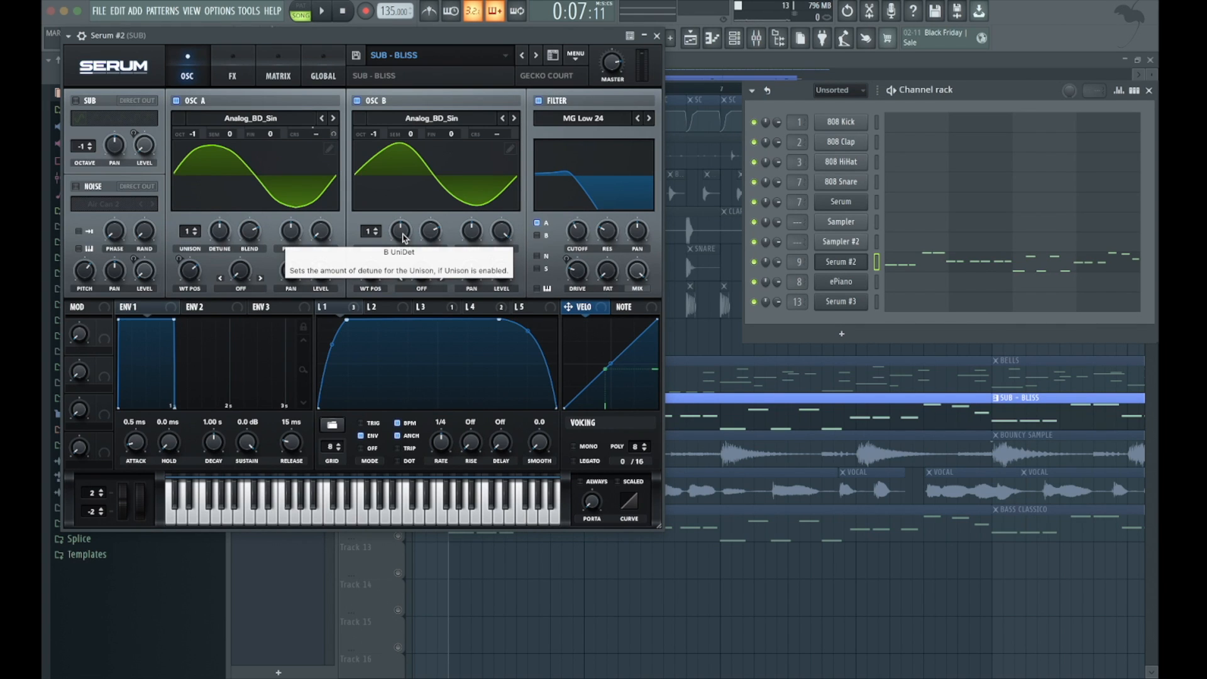
{"action": "key", "text": "space"}
{"action": "key", "text": "space"}
{"action": "left_click", "coordinate": [176, 101]}
{"action": "key", "text": "space"}
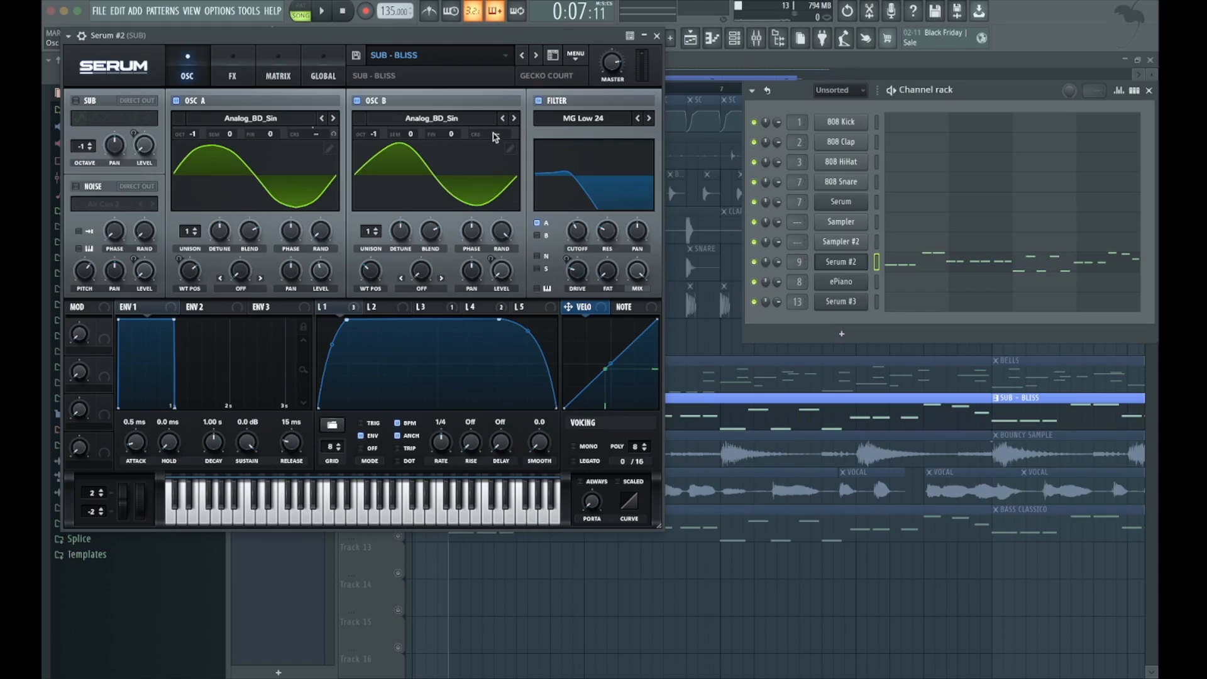
Raise the third harmonic in oscillator B's wavetable editor during playback, and return to Serum's oscillator page.
{"action": "left_click", "coordinate": [510, 149]}
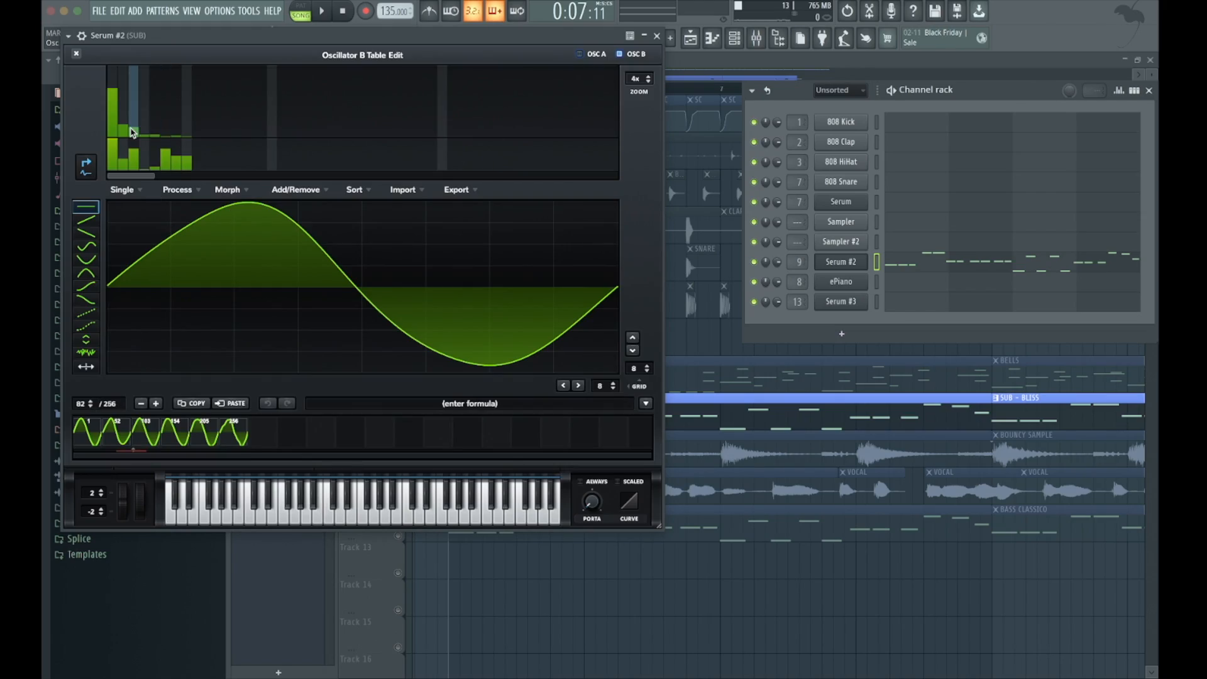
{"action": "key", "text": "space"}
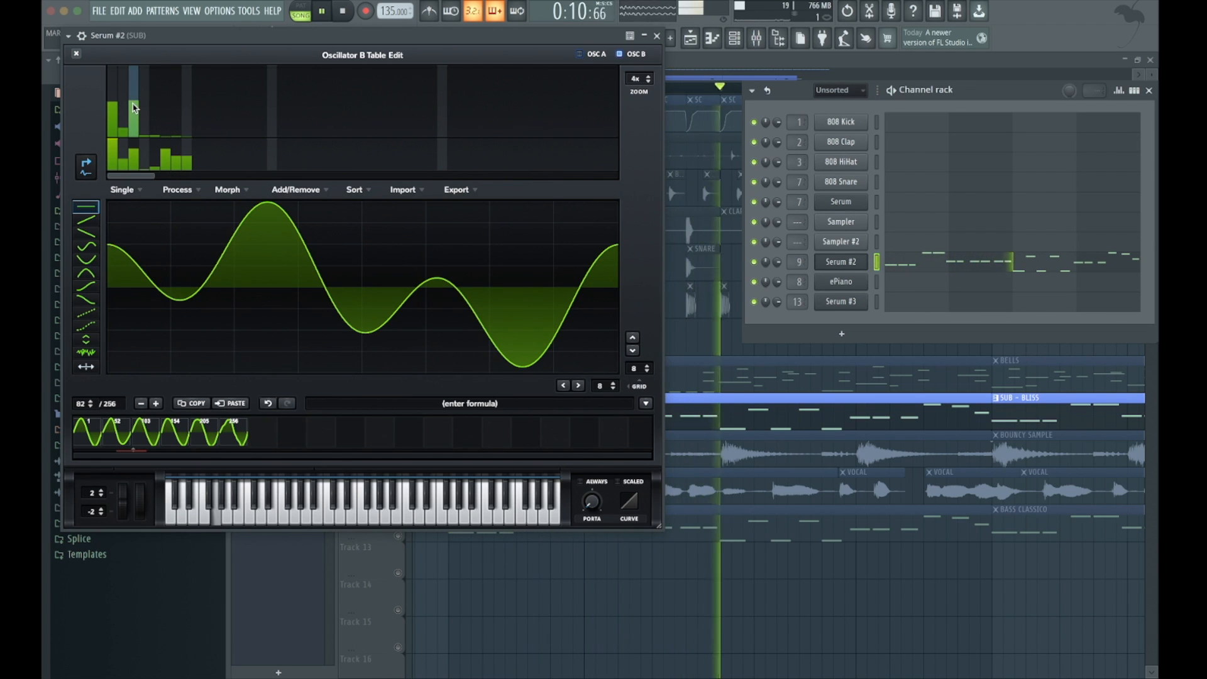
{"action": "mouse_move", "coordinate": [134, 108]}
{"action": "left_mouse_down"}
{"action": "mouse_move", "coordinate": [134, 175]}
{"action": "mouse_move", "coordinate": [120, 95]}
{"action": "left_mouse_up"}
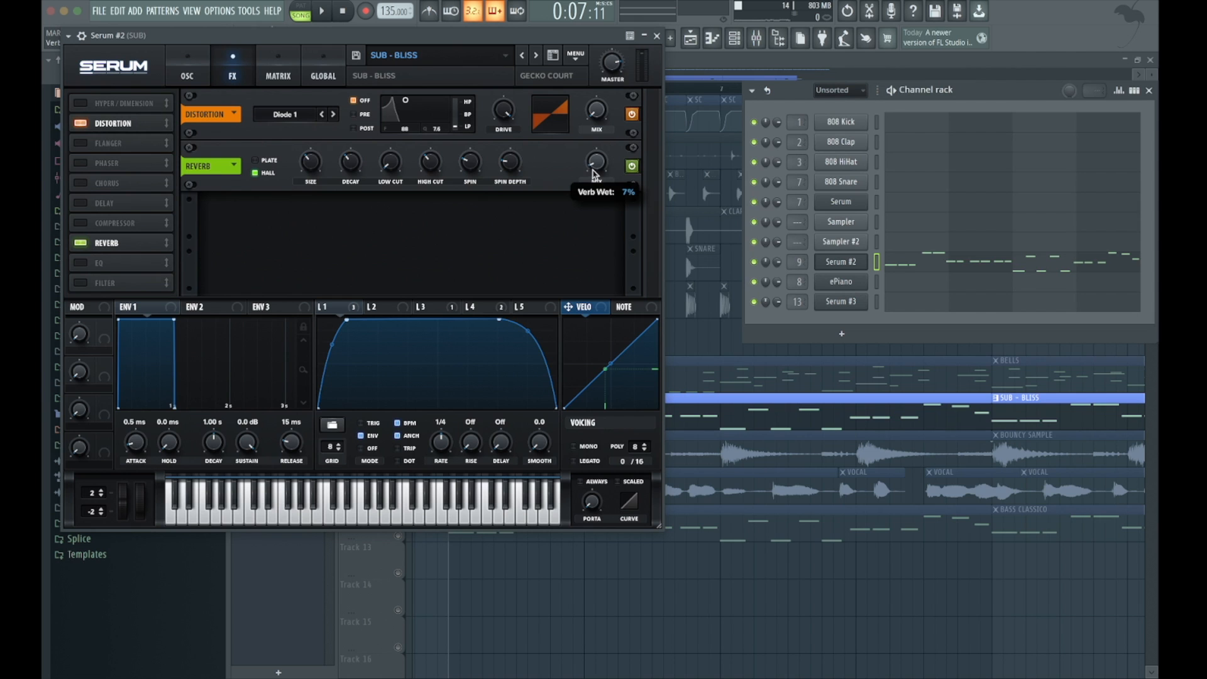
{"action": "left_click", "coordinate": [199, 74]}
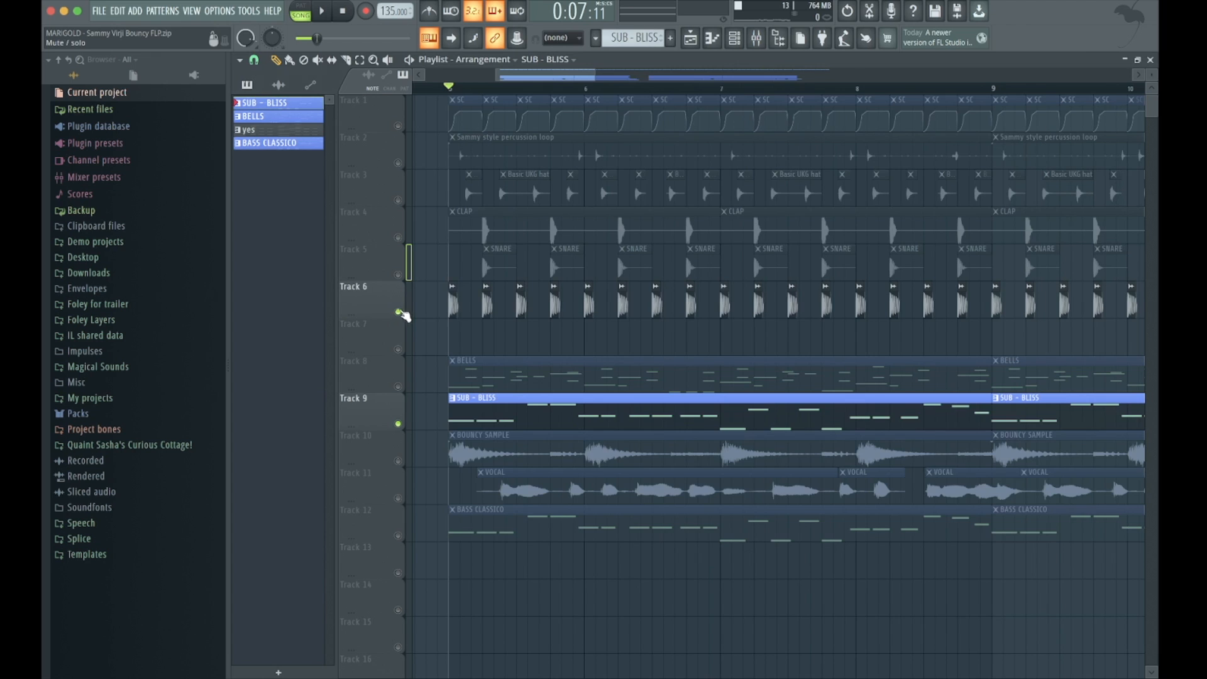
Unmute the SC sidechain track (Track 1) and play it with the kick and SUB - BLISS tracks.
{"action": "scroll", "coordinate": [398, 316], "scroll_direction": "down", "scroll_amount": 3}
{"action": "left_click", "coordinate": [398, 126]}
{"action": "key", "text": "space"}
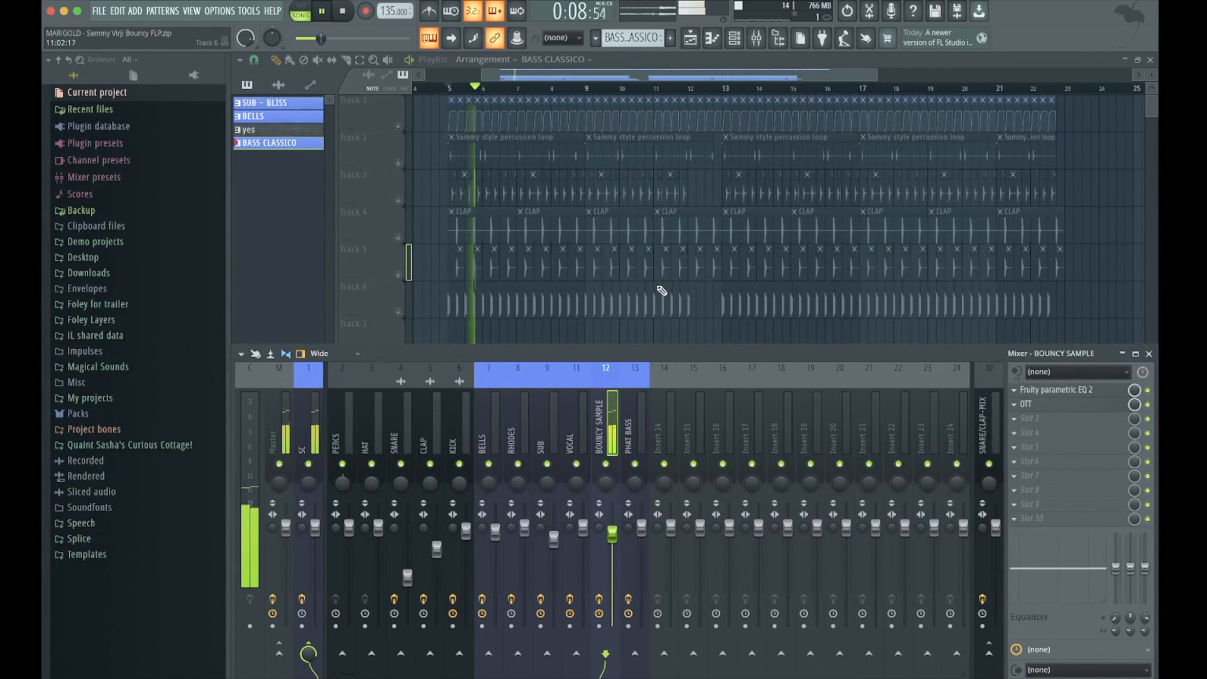
Close the mixer and unmute the BASS CLASSICO track alongside the soloed BOUNCY SAMPLE track.
{"action": "scroll", "coordinate": [661, 291], "scroll_direction": "down", "scroll_amount": 8}
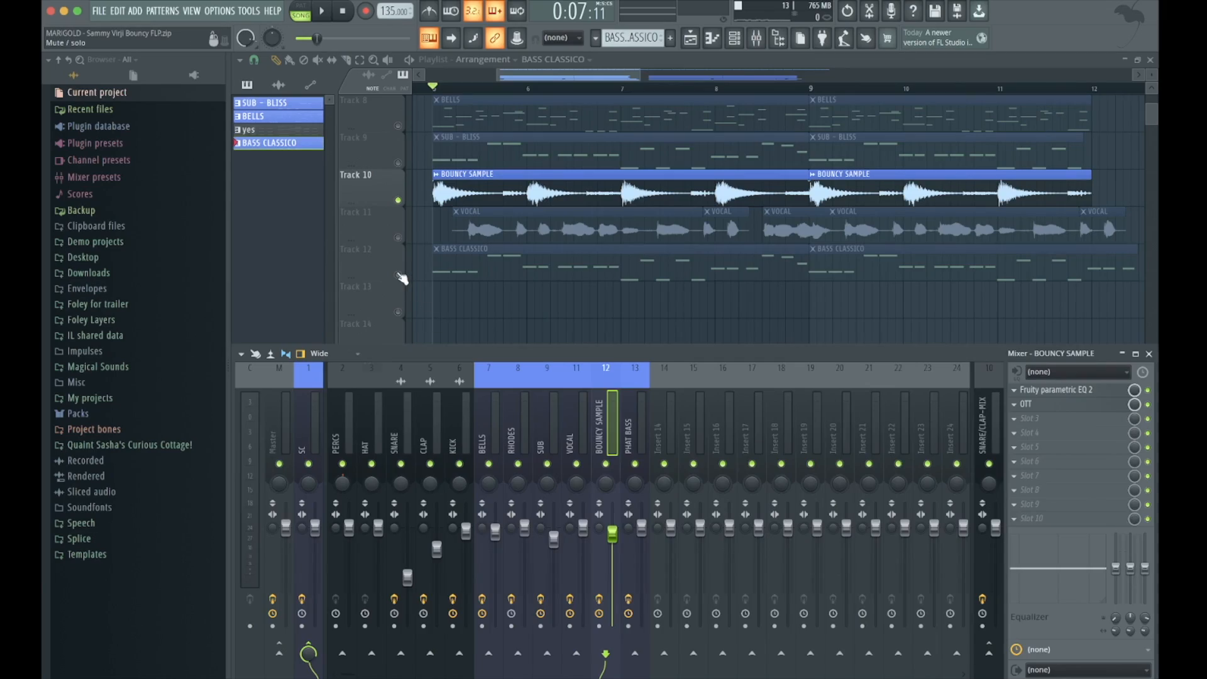
{"action": "key", "text": "F9"}
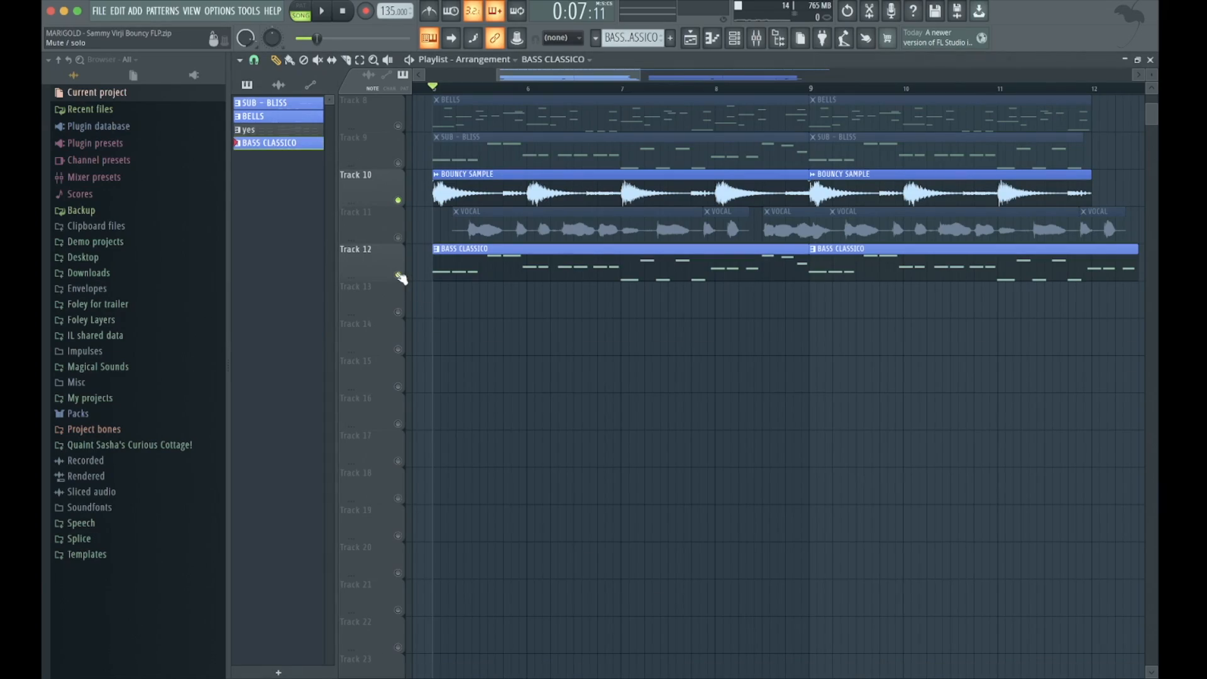
{"action": "scroll", "coordinate": [510, 328], "scroll_direction": "down", "scroll_amount": 2}
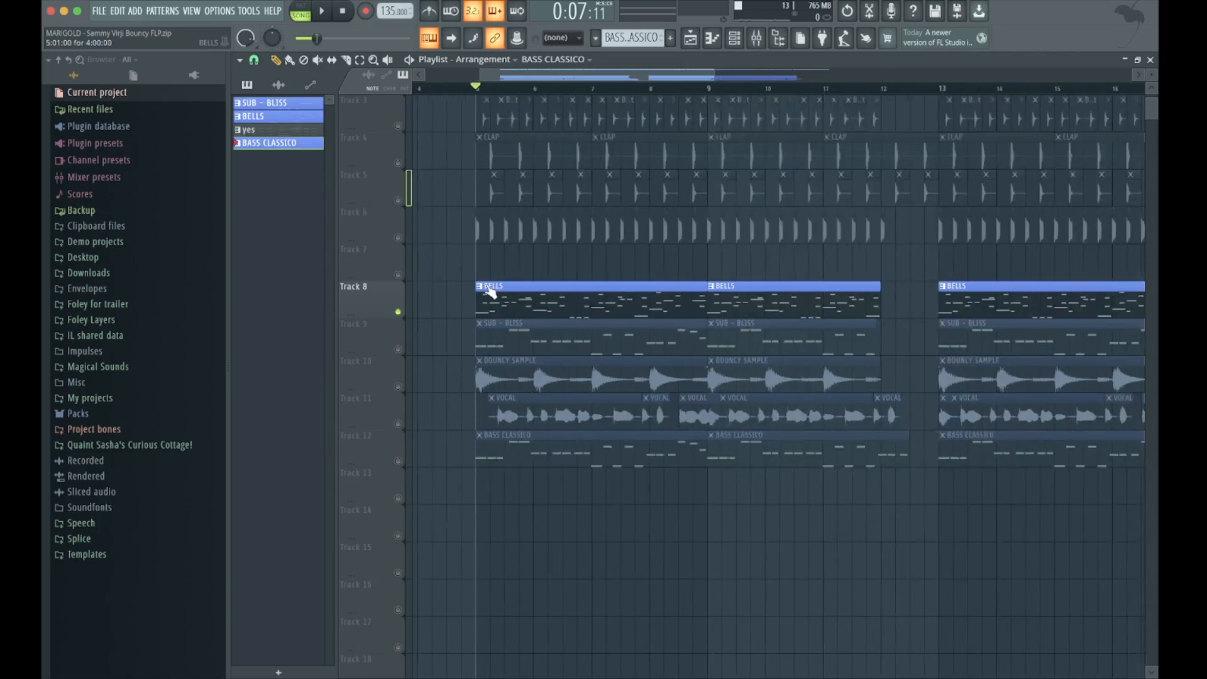
Play the soloed BELLS track and open the channel rack.
{"action": "key", "text": "ctrl+b"}
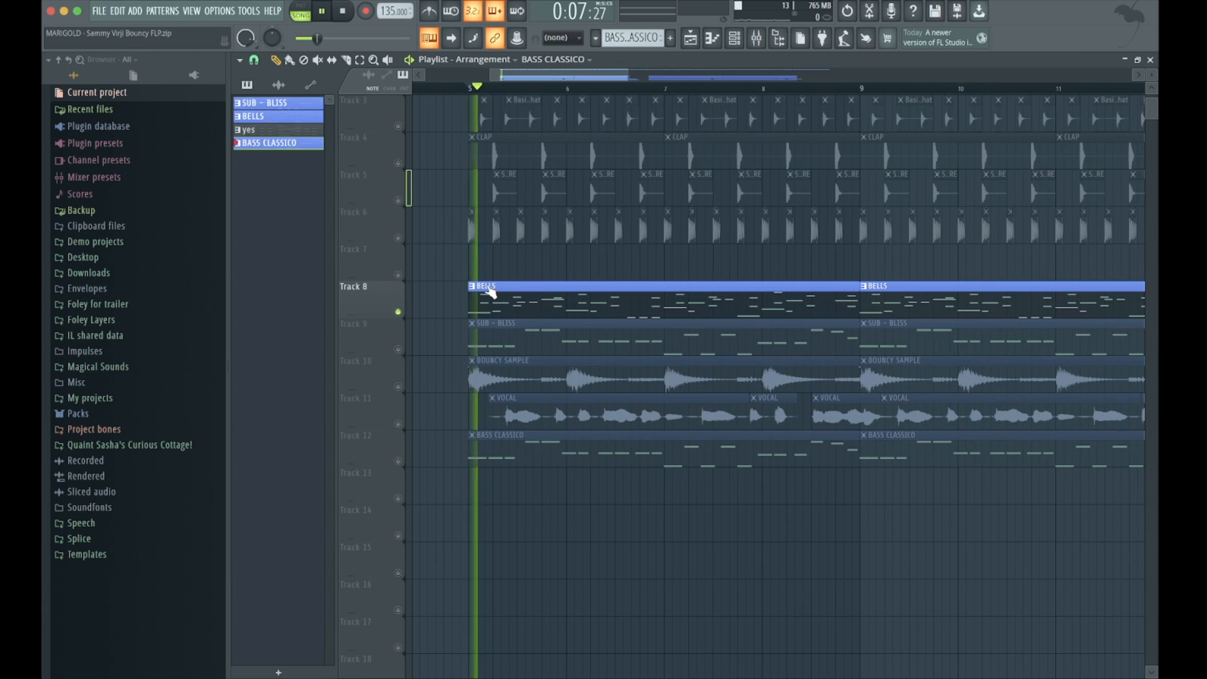
{"action": "left_click", "coordinate": [712, 38]}
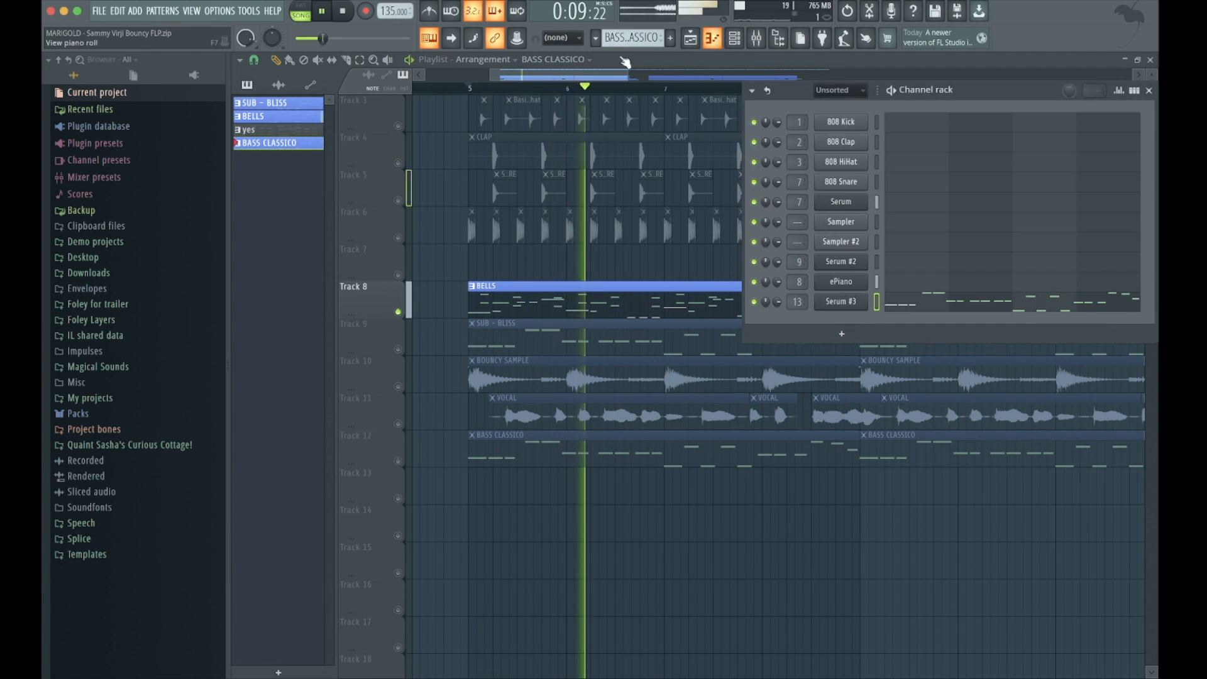
View the SUB - BLISS and BELLS patterns' notes in the piano roll, stopping playback and returning to the playlist.
{"action": "double_click", "coordinate": [283, 104]}
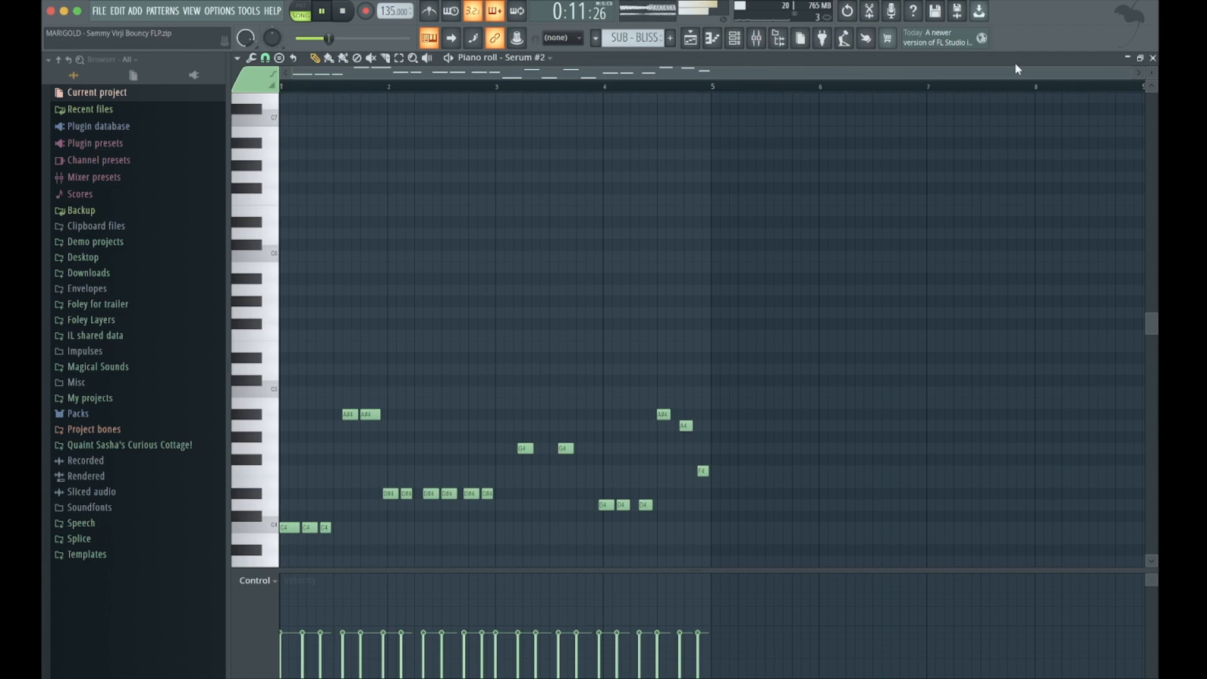
{"action": "left_click", "coordinate": [1153, 58]}
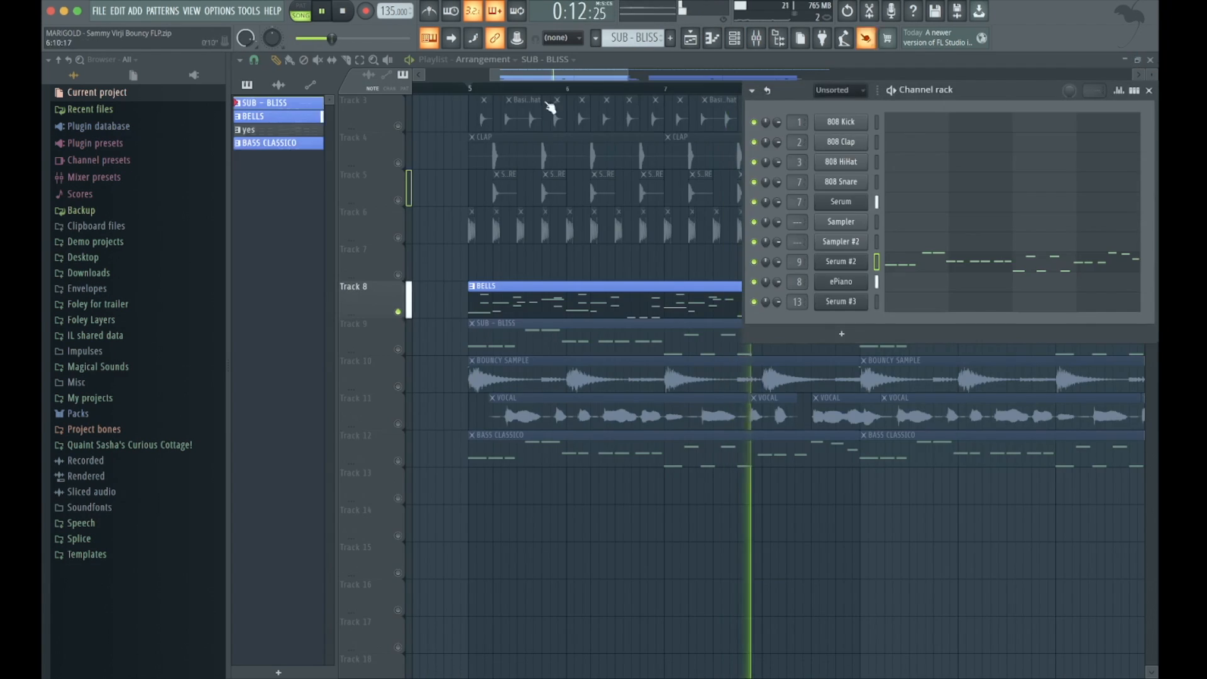
{"action": "double_click", "coordinate": [278, 119]}
{"action": "key", "text": "space"}
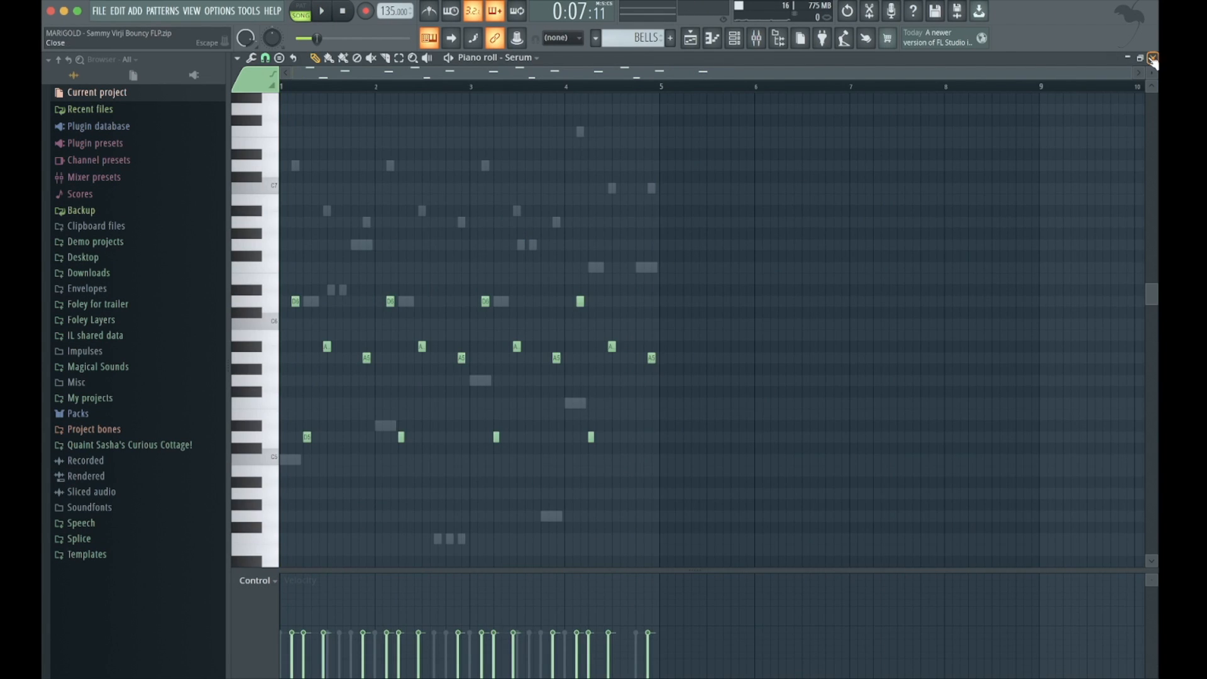
{"action": "left_click", "coordinate": [1153, 58]}
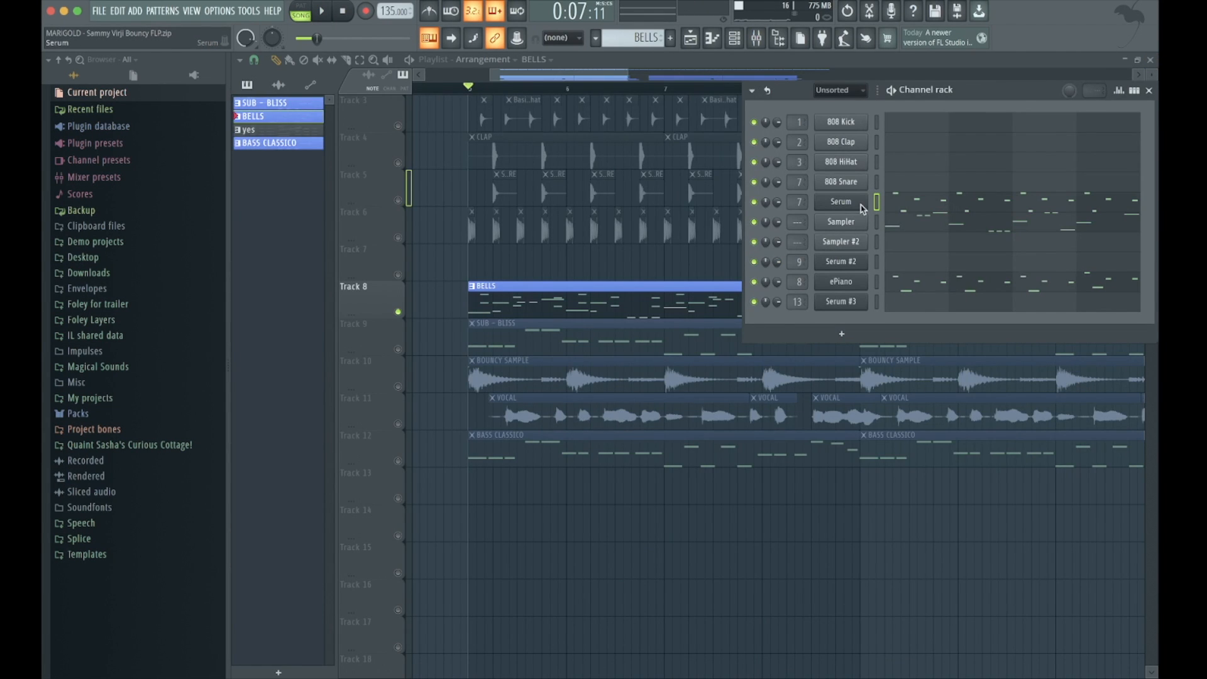
Inspect the BELLS pattern's two instruments, the Serum patch and the ePiano (FL Keys) Rhodes, and close both plugins.
{"action": "left_click", "coordinate": [841, 202]}
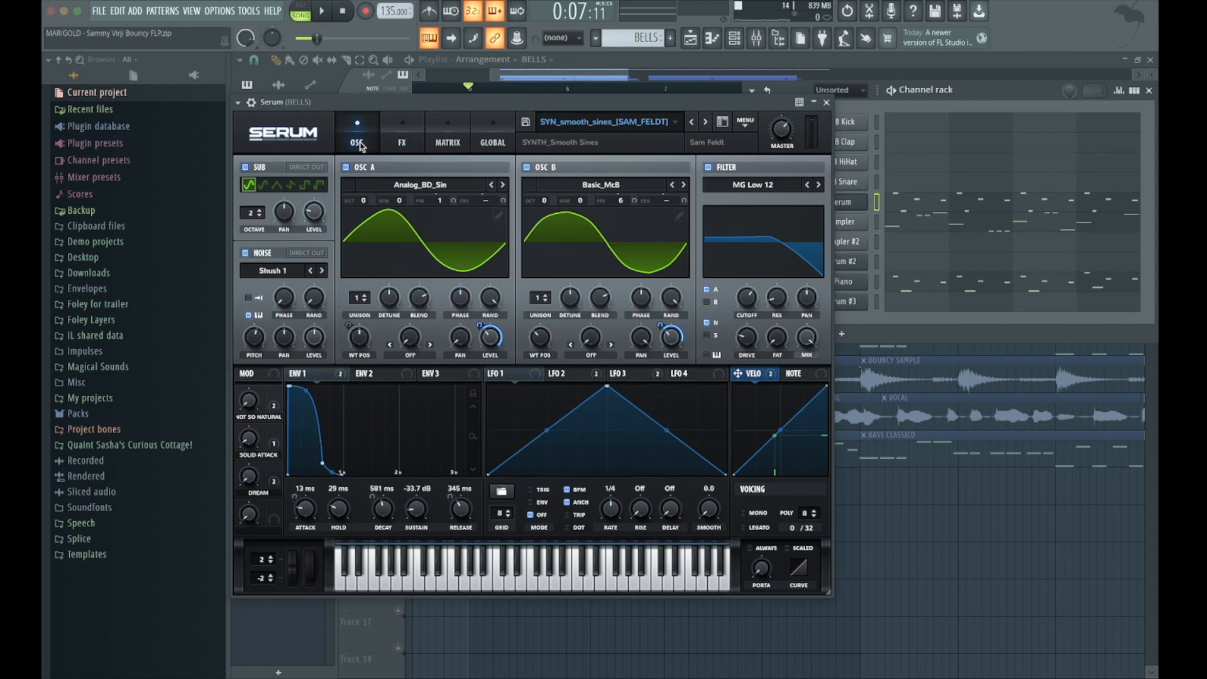
{"action": "left_click", "coordinate": [826, 102]}
{"action": "left_click", "coordinate": [842, 283]}
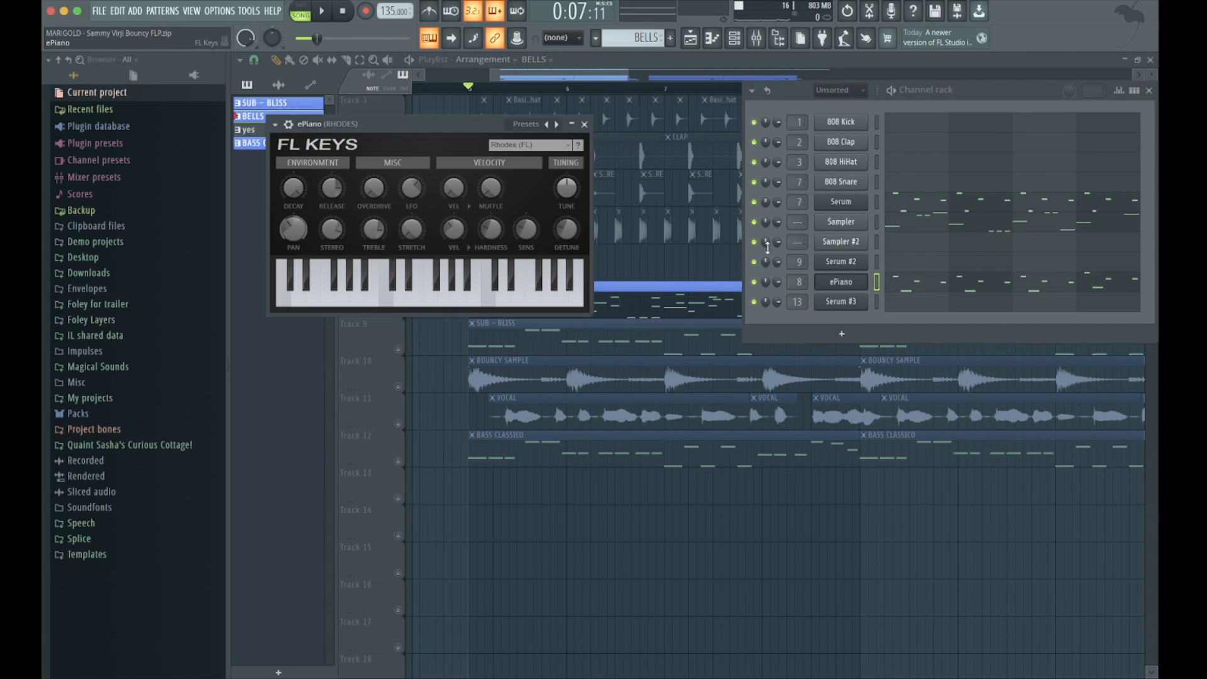
{"action": "left_click_drag", "start_coordinate": [397, 134], "coordinate": [446, 234]}
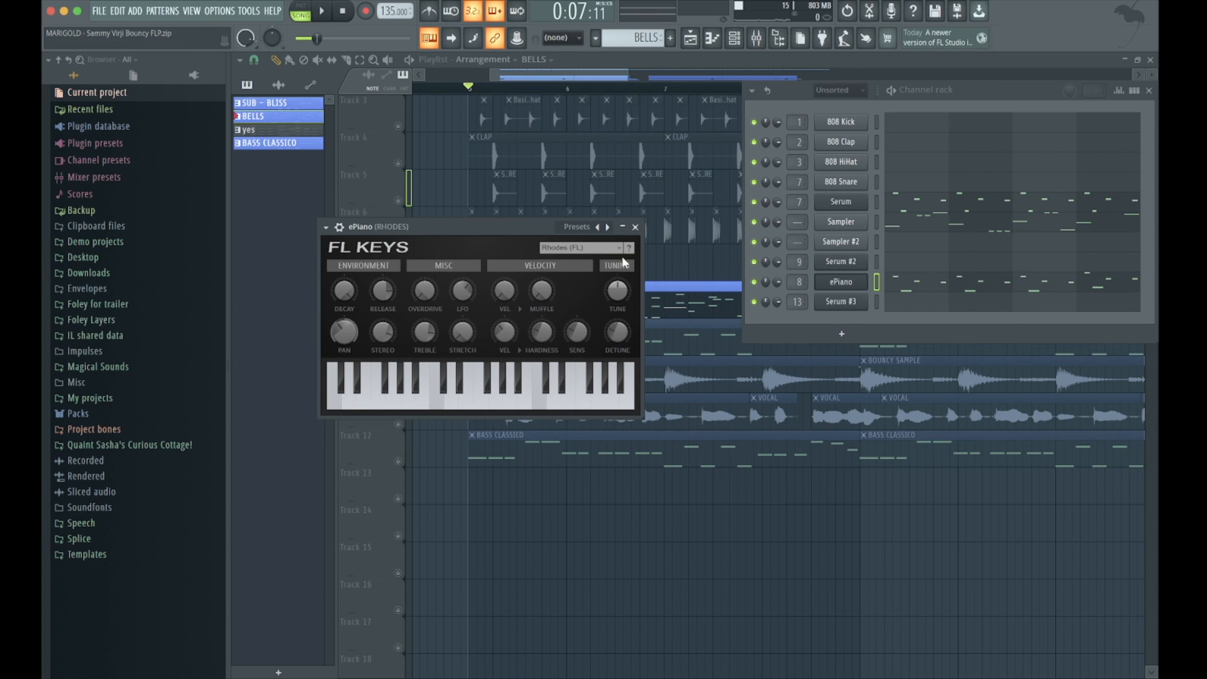
{"action": "left_click", "coordinate": [636, 227]}
Play the soloed VOCAL track and bring up the VOCAL channel's effects in the mixer.
{"action": "key", "text": "space"}
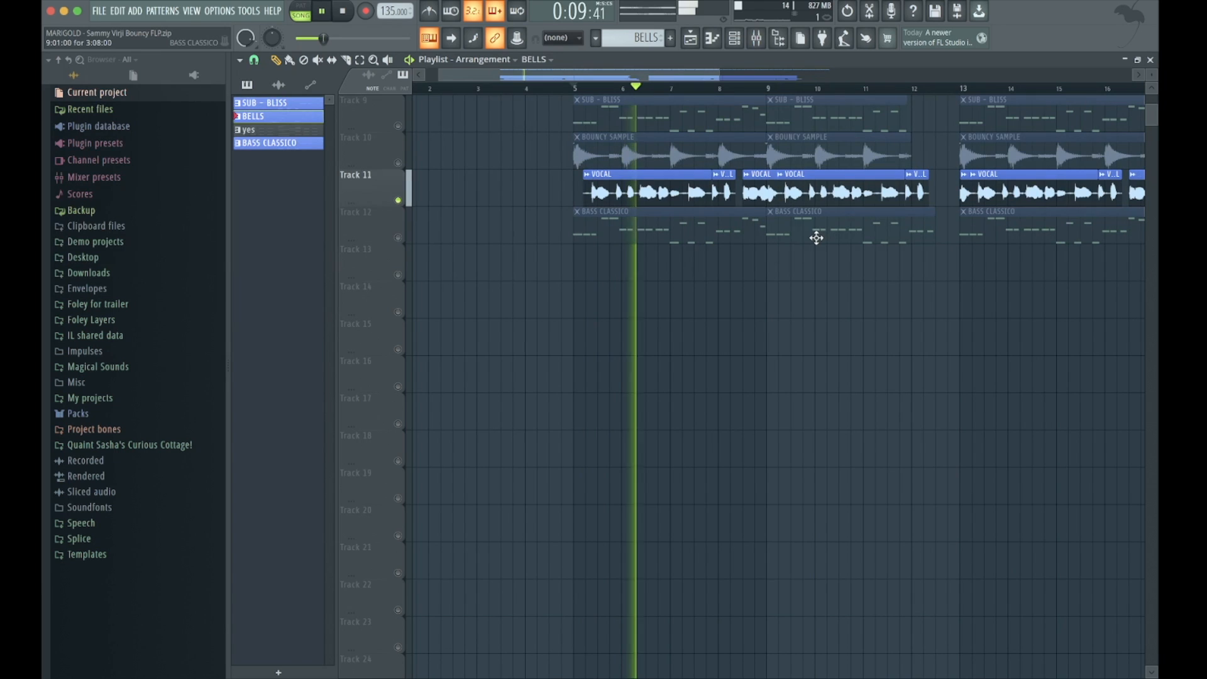
{"action": "left_click", "coordinate": [756, 39]}
{"action": "left_click", "coordinate": [577, 444]}
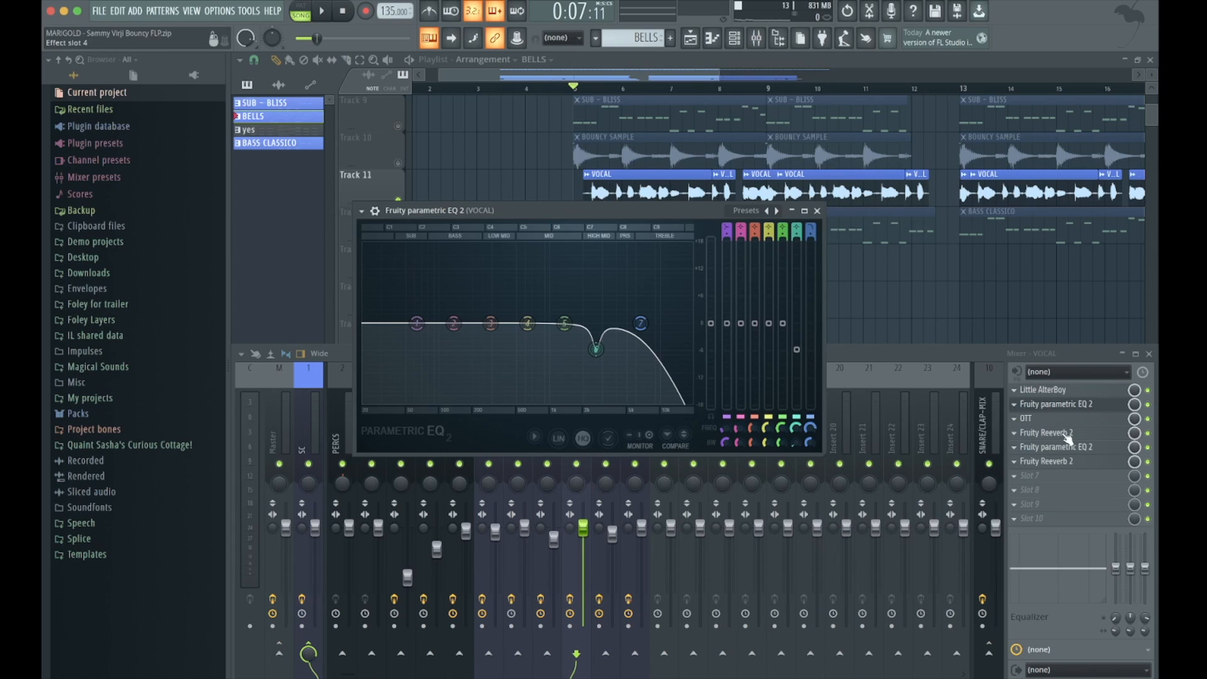
Inspect the OTT compressor on the VOCAL channel and close both it and the Fruity parametric EQ 2.
{"action": "left_click", "coordinate": [1047, 419]}
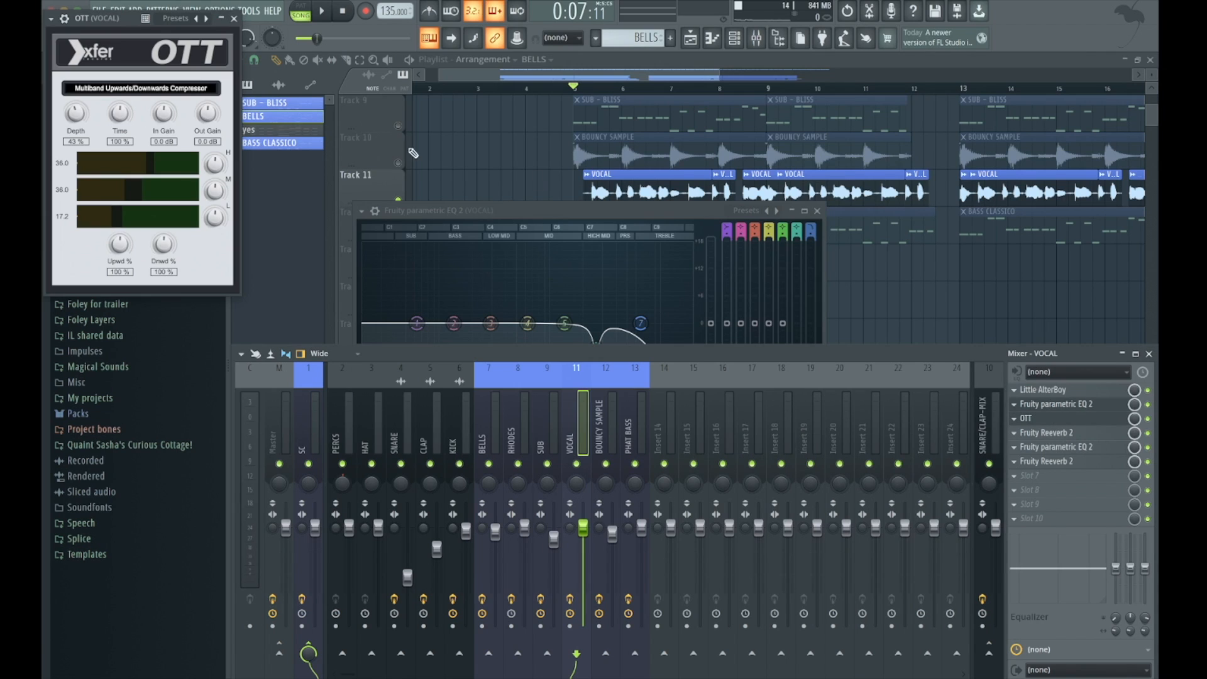
{"action": "left_click", "coordinate": [233, 19]}
{"action": "left_click", "coordinate": [811, 211]}
{"action": "left_click", "coordinate": [817, 211]}
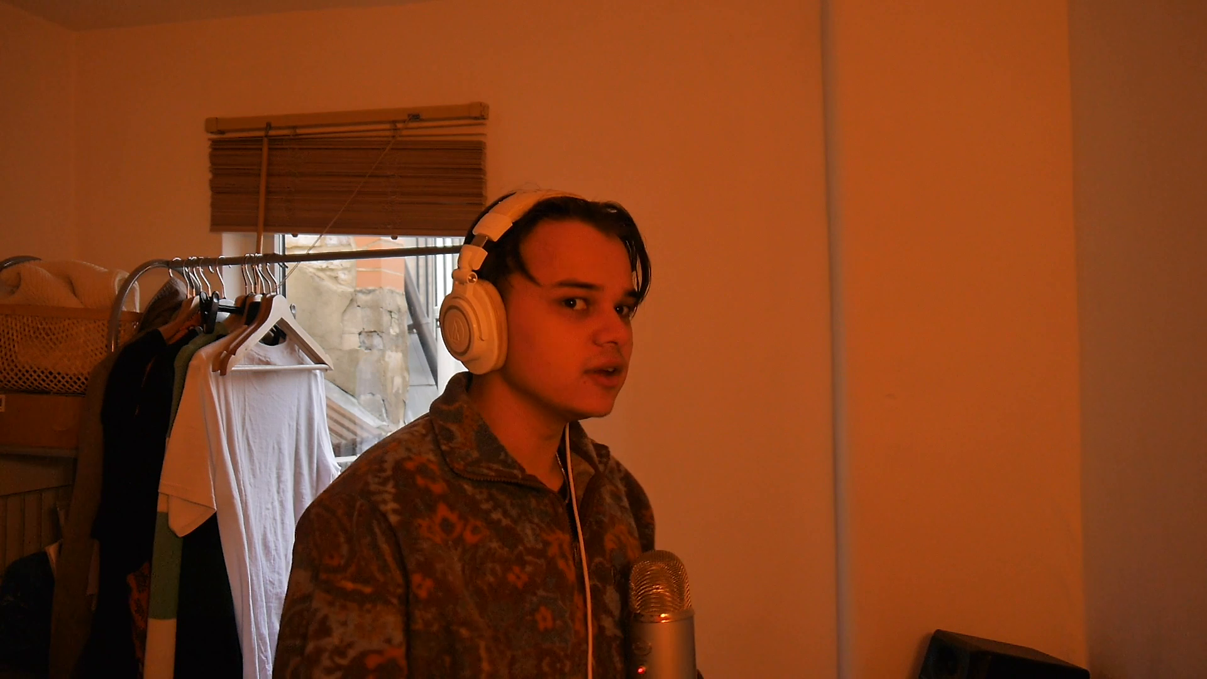